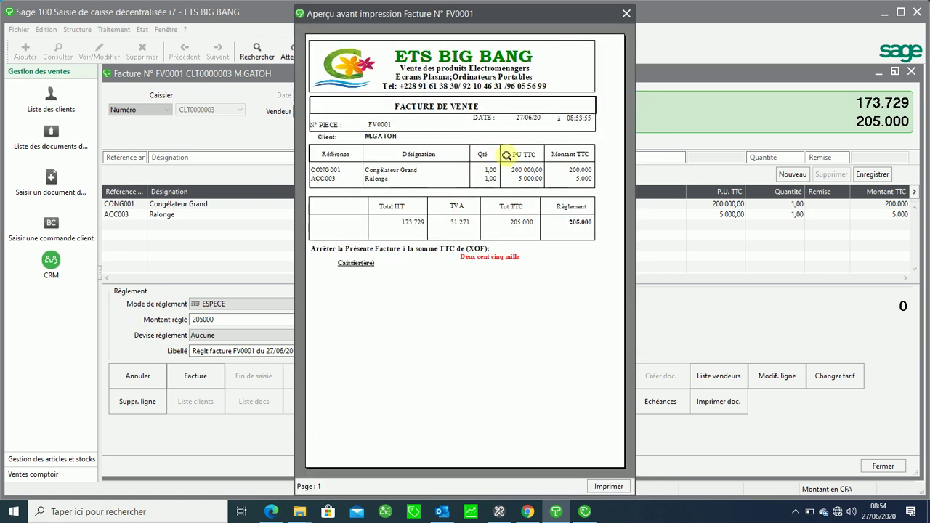
- Close the invoice print preview and confirm the authorization request for the preselected cashier
left_click(626, 14)
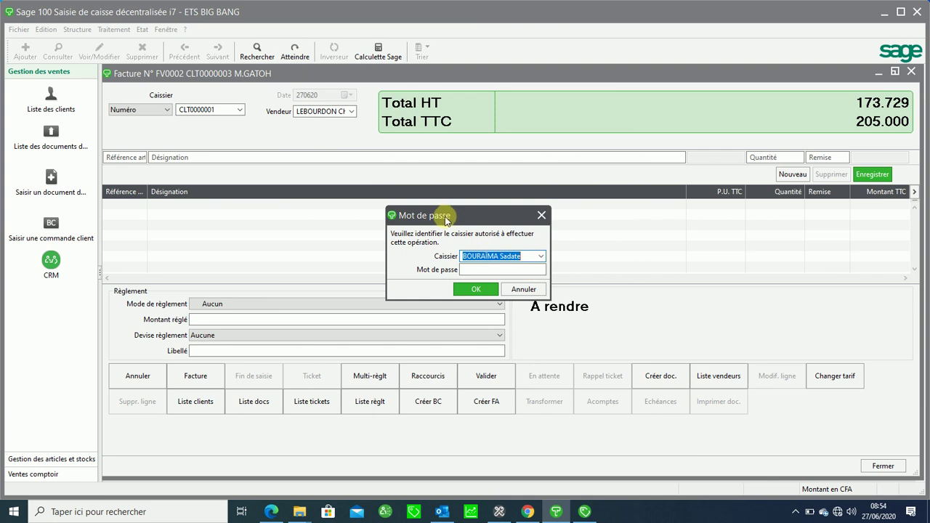
left_click_drag(444, 215, 387, 168)
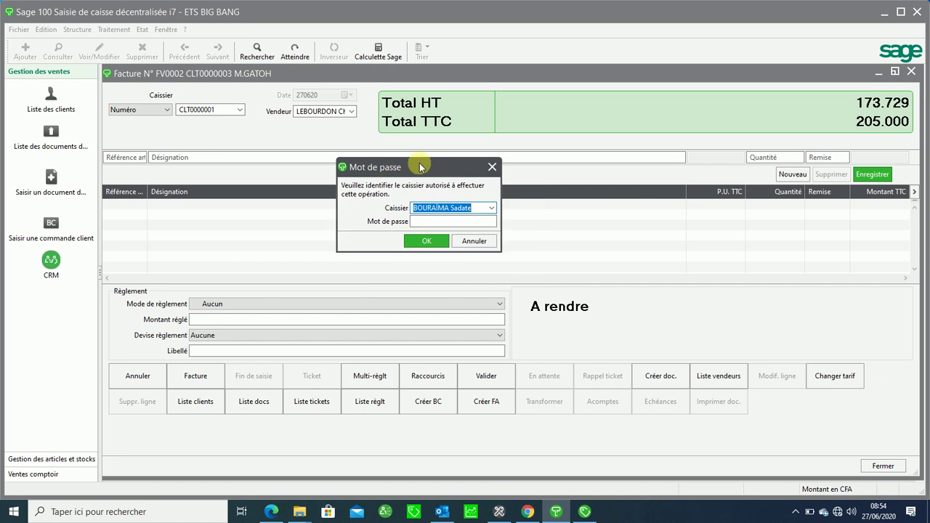
left_click(428, 222)
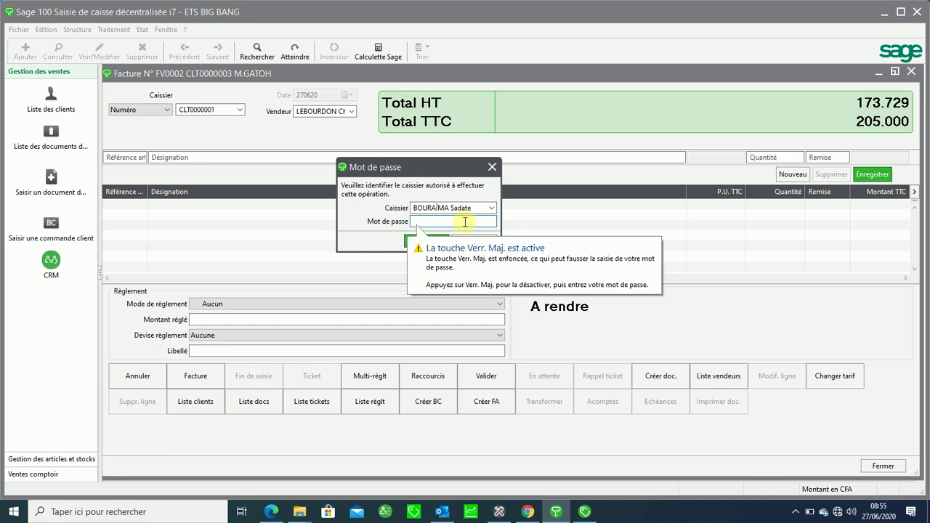
left_click_drag(421, 168, 320, 167)
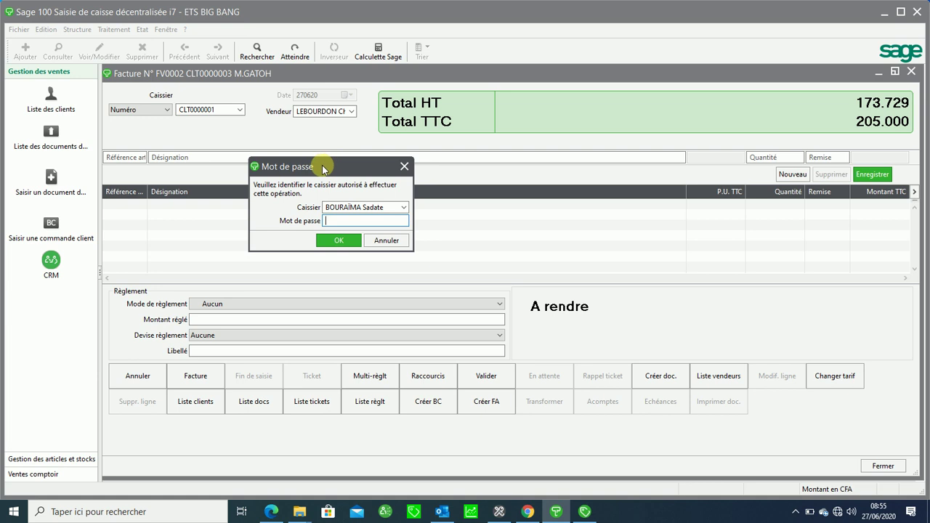
left_click_drag(322, 165, 337, 158)
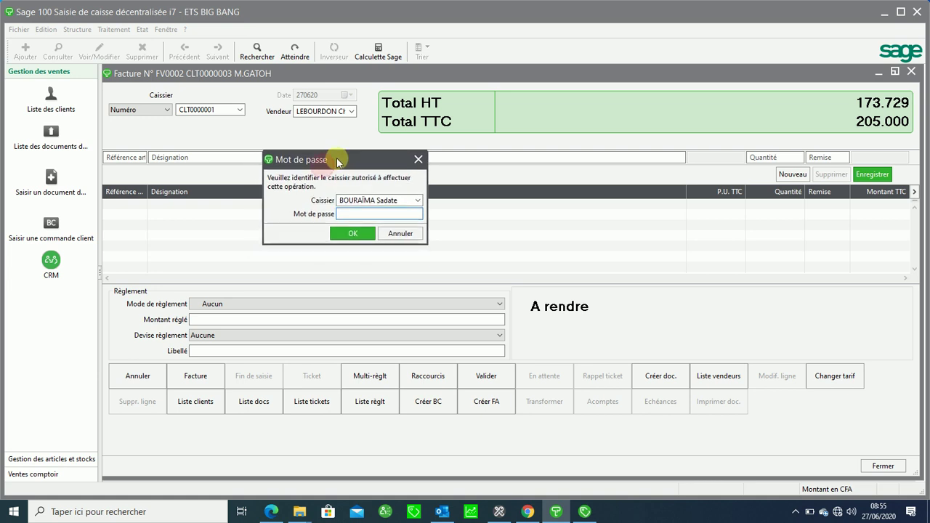
left_click(353, 234)
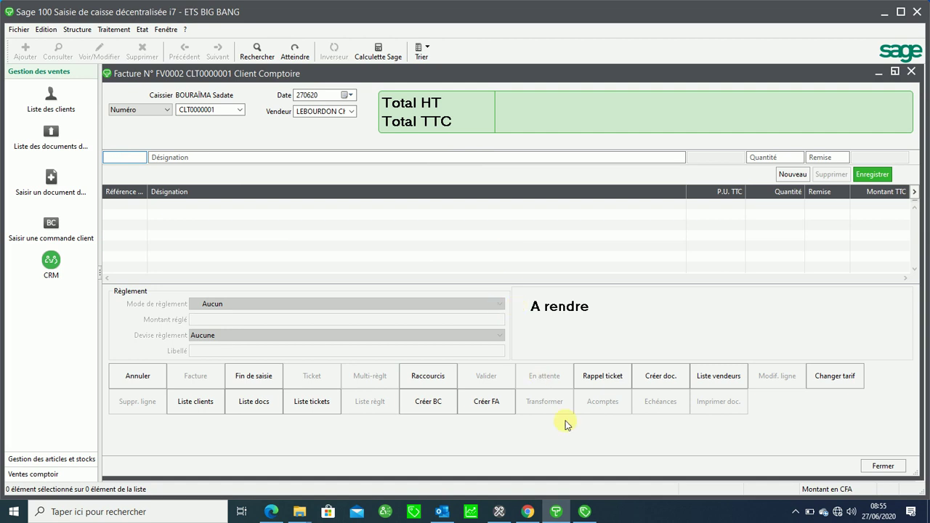
- Switch to Sage 100 Gestion commerciale, create a new sales invoice and maximize its window
left_click(584, 511)
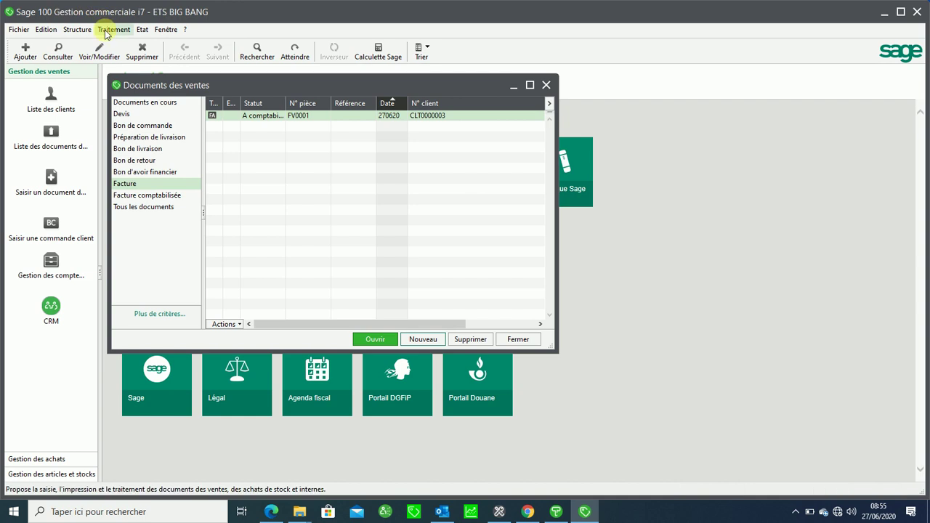
left_click(423, 340)
left_click(474, 321)
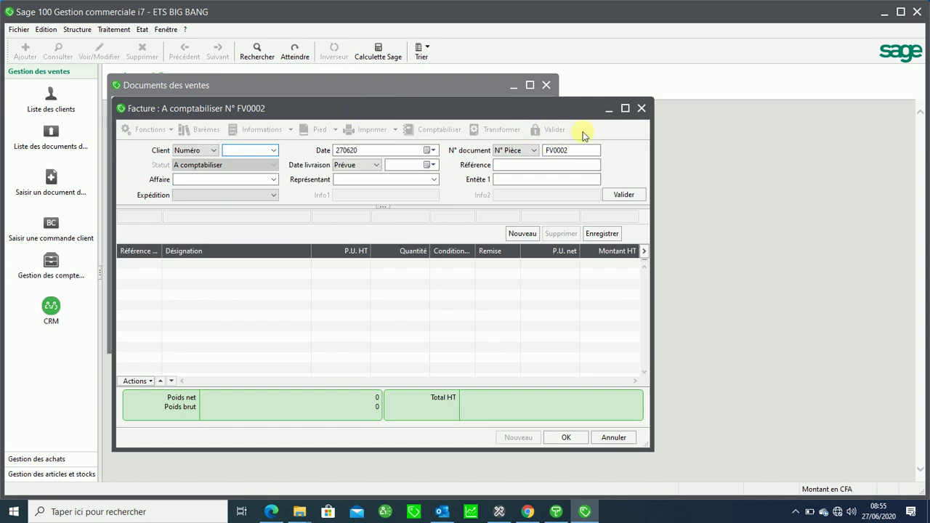
left_click(625, 107)
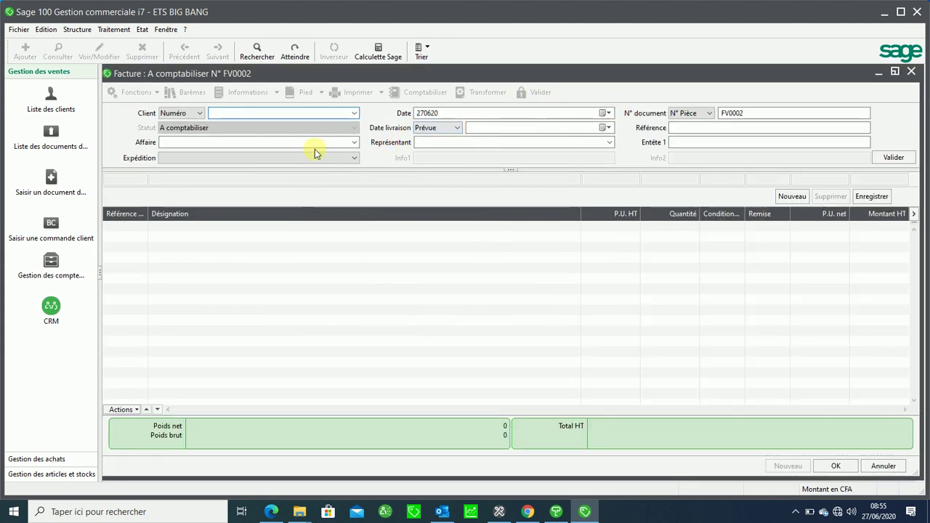
- Select the sales representative and the fifth client in the list for the invoice, and validate the header
left_click(609, 143)
left_click(597, 152)
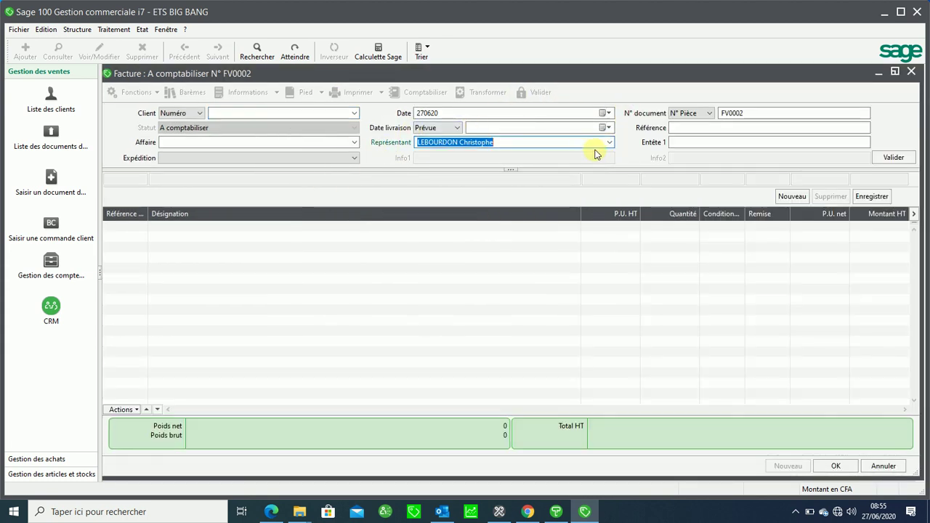
left_click(354, 112)
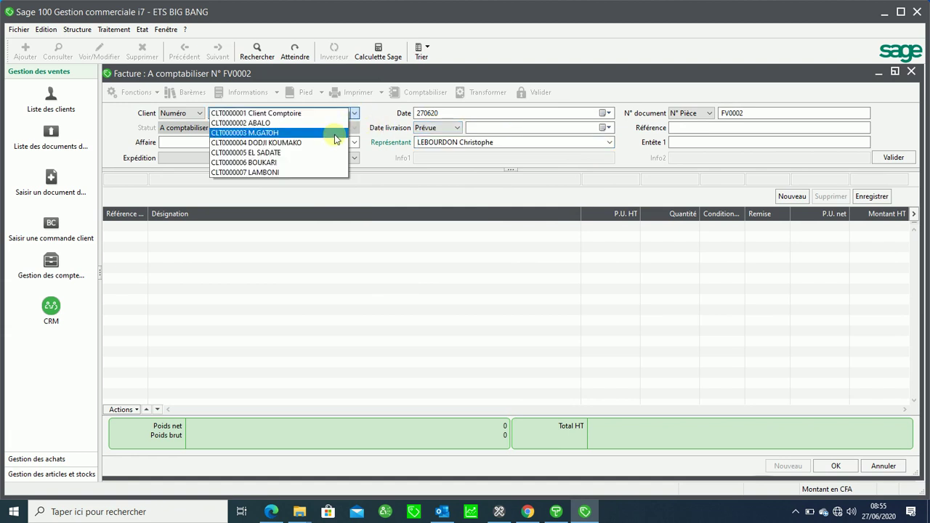
left_click(326, 155)
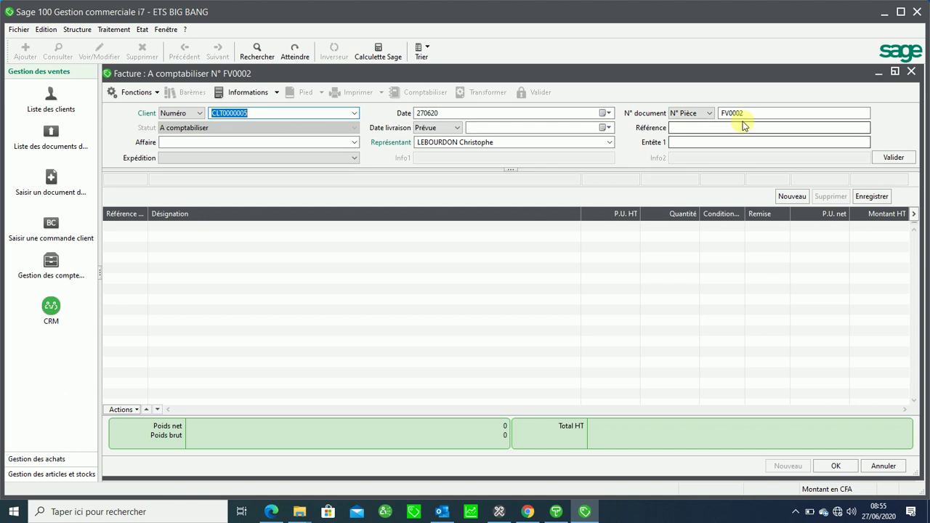
left_click(891, 158)
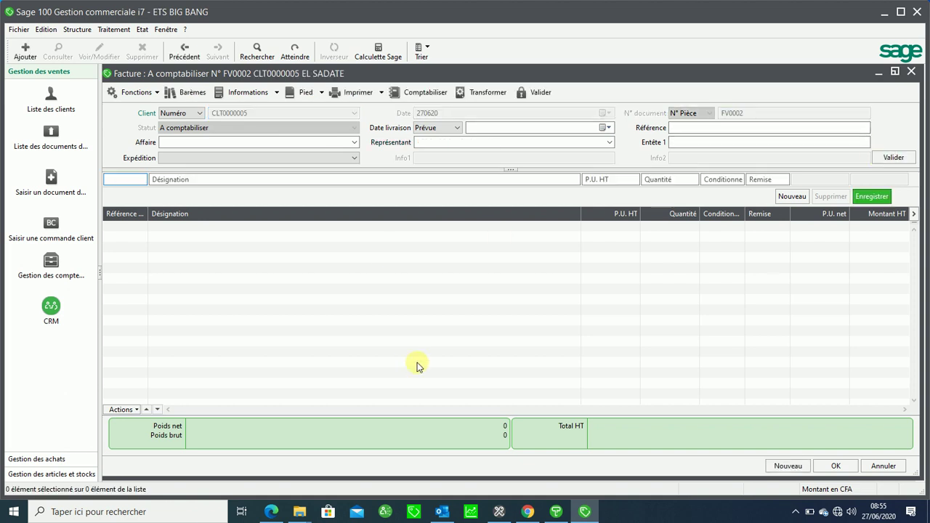
- Add an invoice line for article ACC001 Lunette Virtuel 3D with quantity 1
key("Tab")
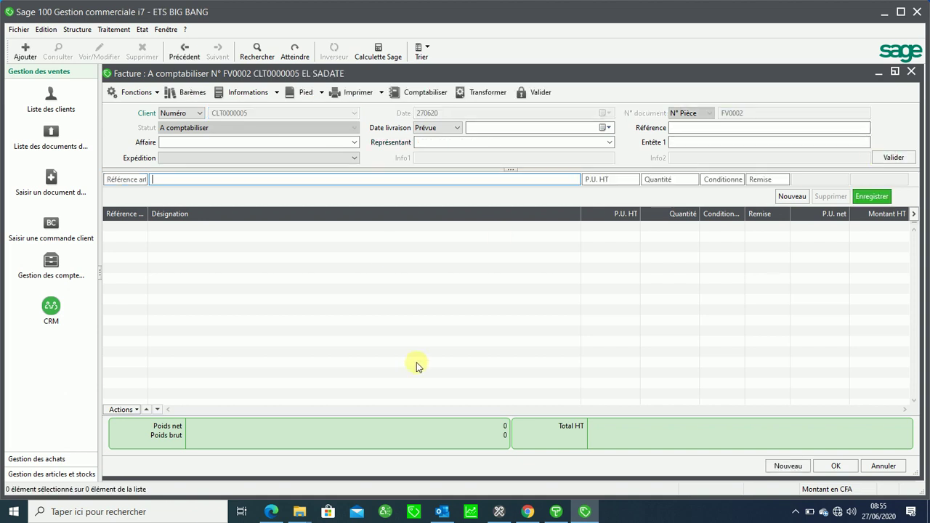
type("L")
key("Tab")
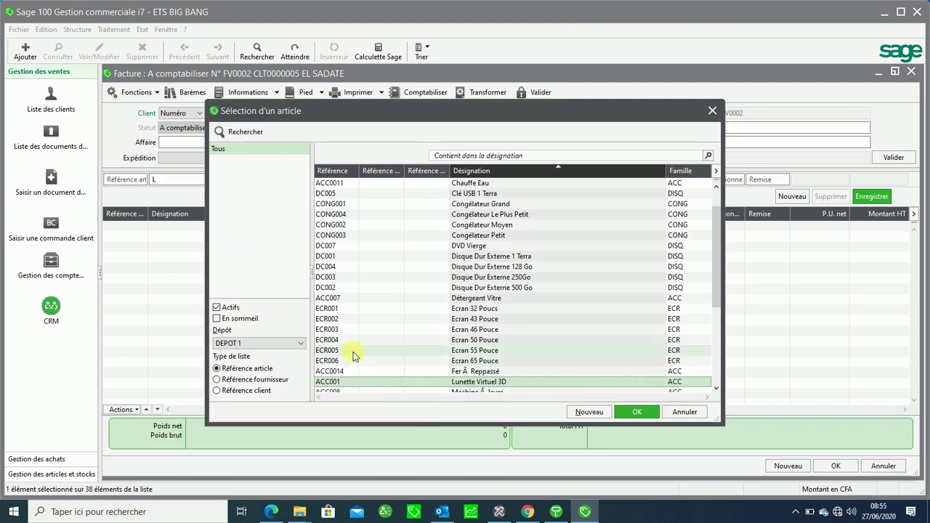
left_click(628, 412)
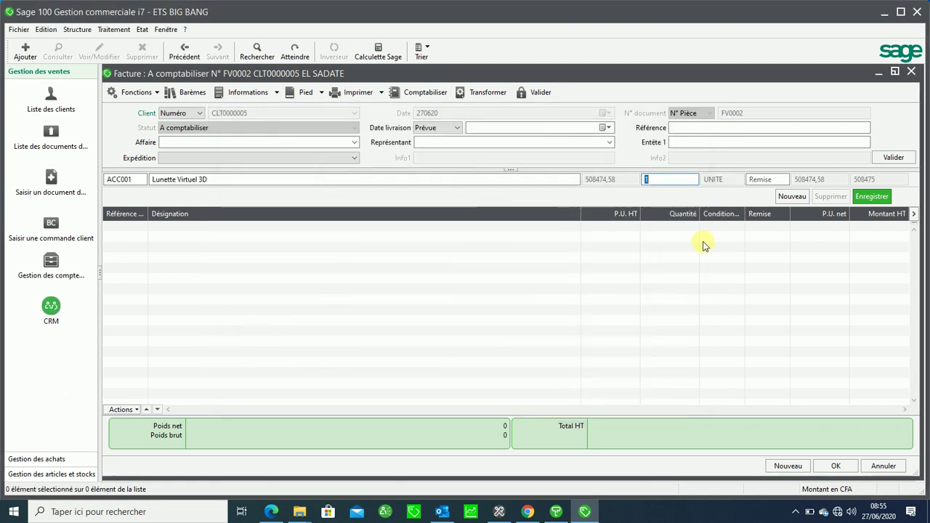
left_click(873, 197)
left_click(513, 296)
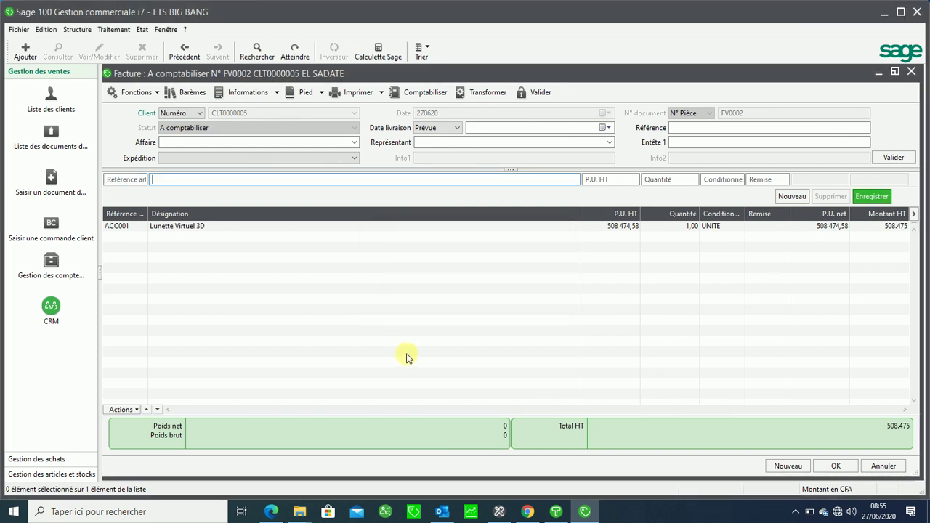
- Try to add an invoice line for article ACC005 Aspirateur with quantity 1
key("Return")
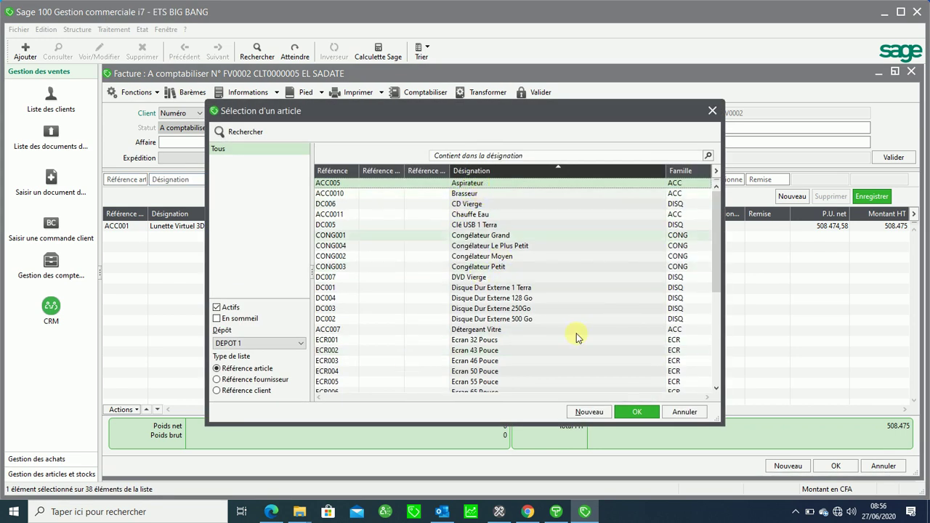
left_click(637, 412)
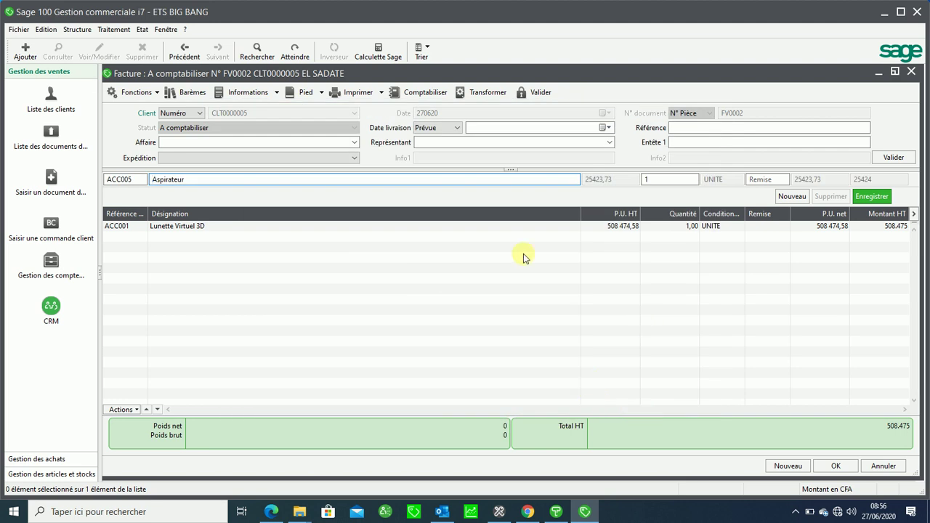
left_click(872, 197)
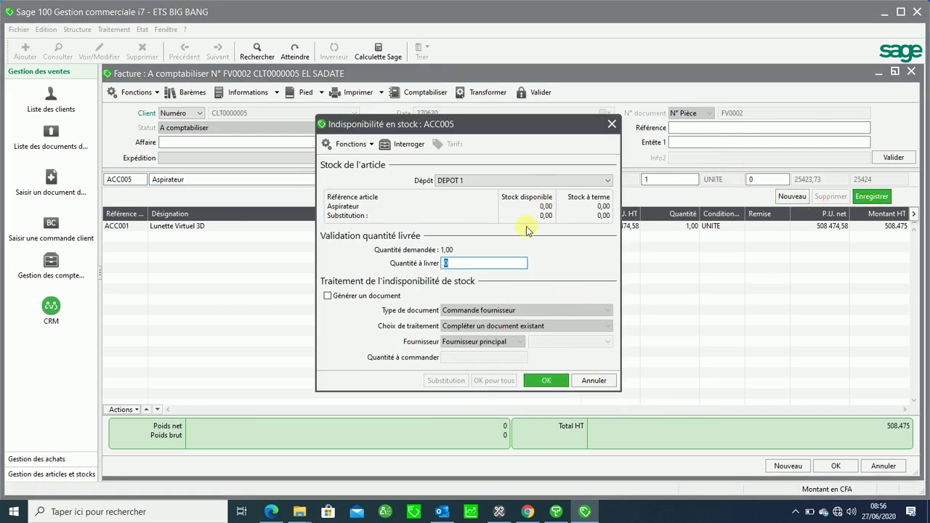
left_click_drag(447, 125, 422, 129)
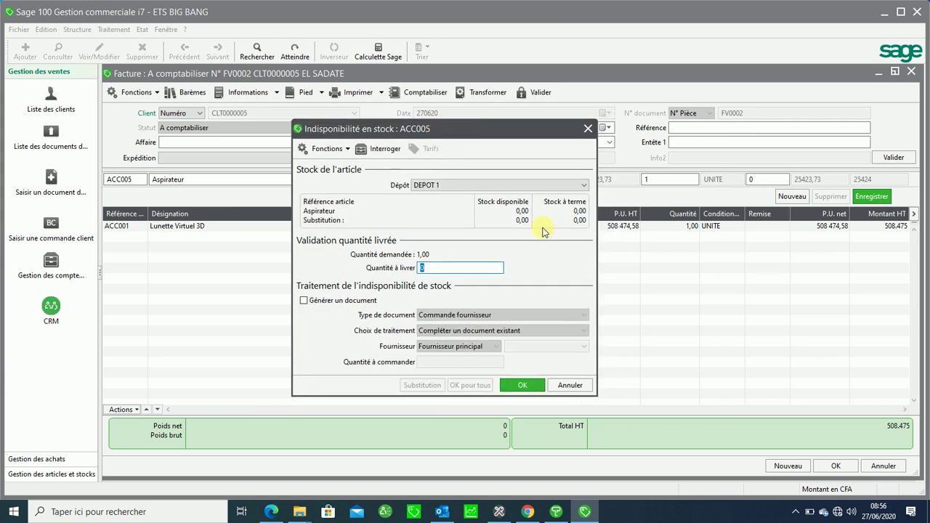
left_click(569, 386)
- Add a line for article CONG004 Congélateur Le Plus Petit with quantity 1 and save the invoice
left_click(320, 180)
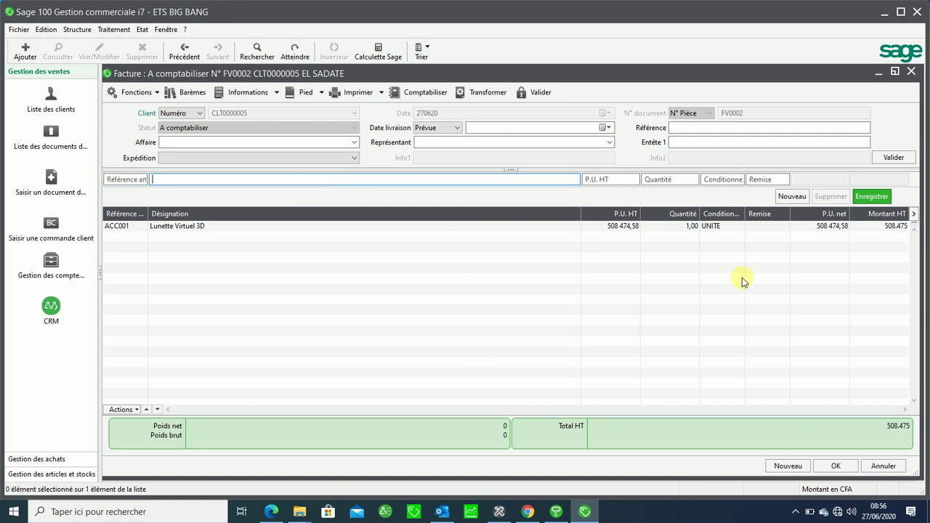
key("F4")
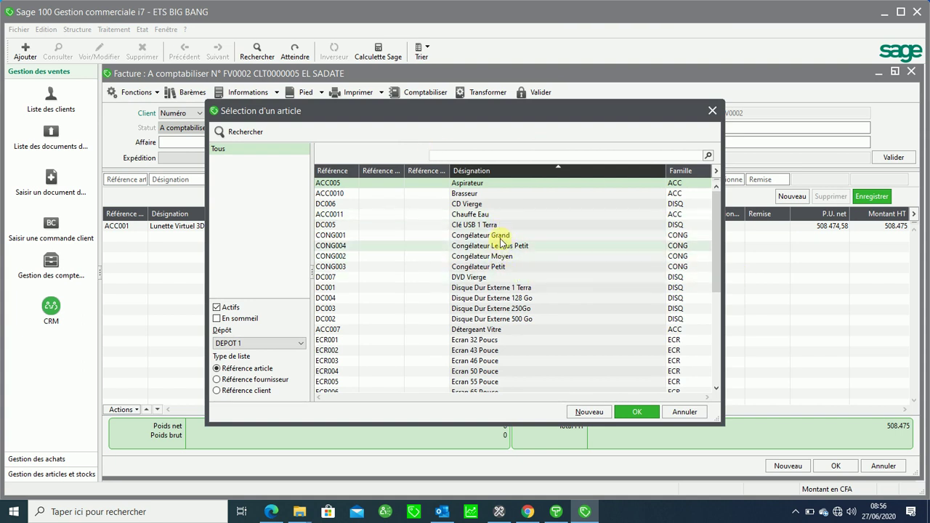
left_click(501, 247)
left_click(640, 414)
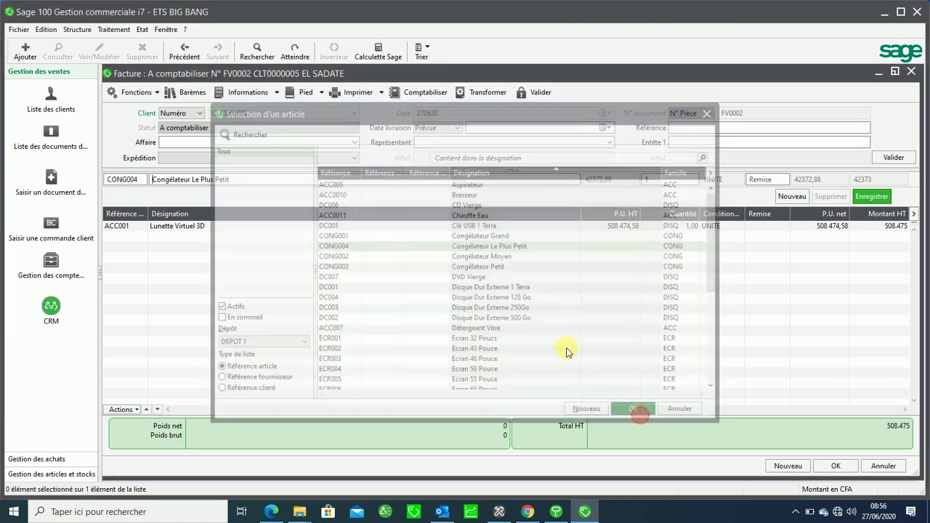
left_click(854, 198)
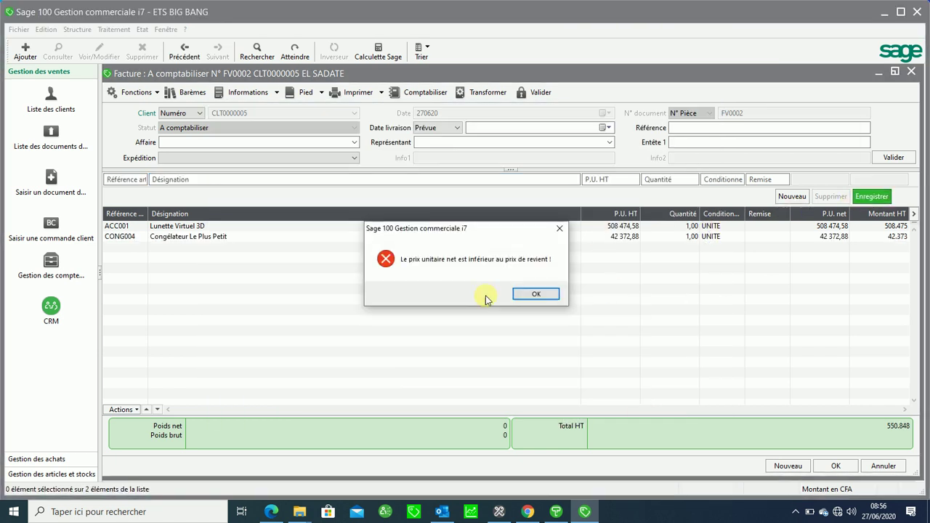
left_click(533, 294)
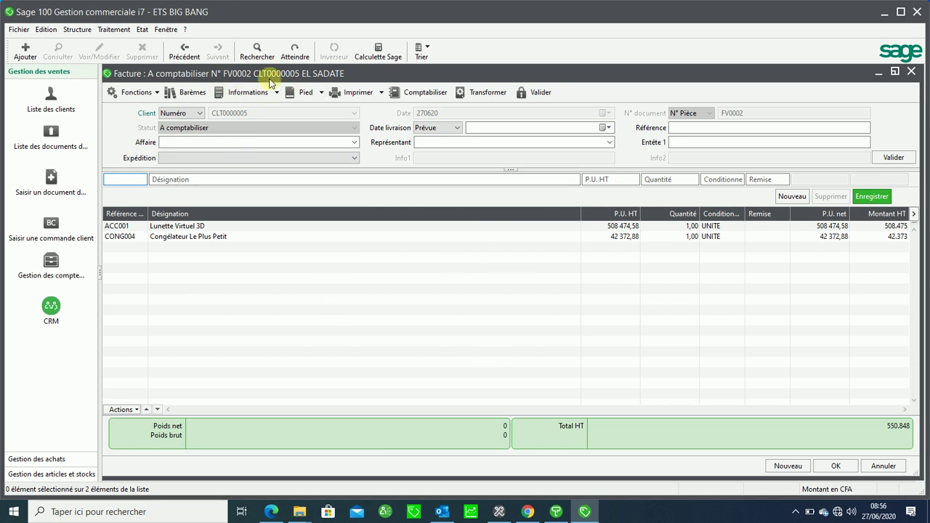
left_click(829, 465)
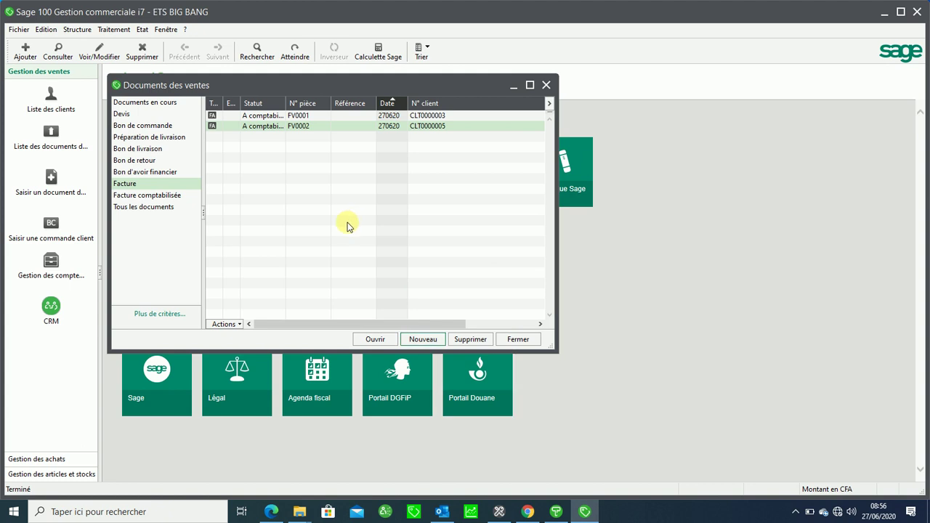
- Switch to Sage 100 Saisie de caisse and open invoice FV0002 from the document list, showing documents of all registers
left_click(556, 512)
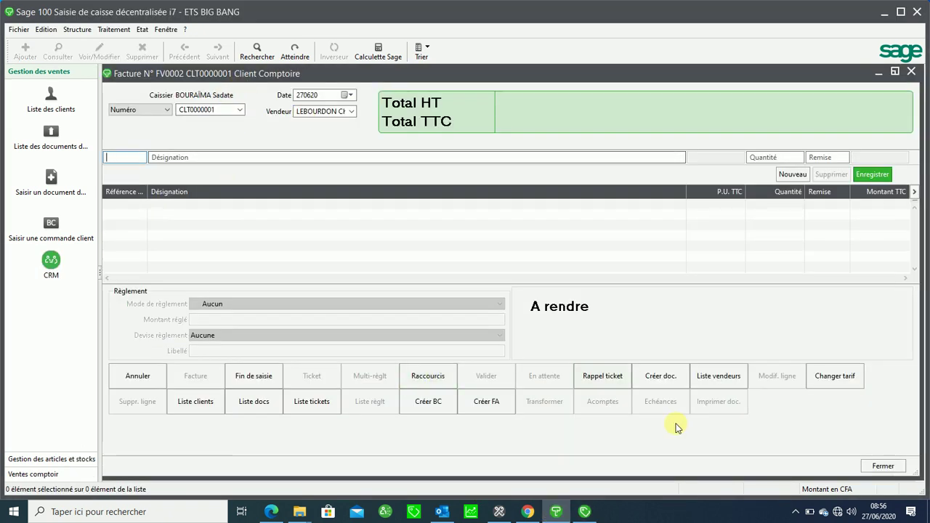
left_click(254, 404)
left_click(443, 207)
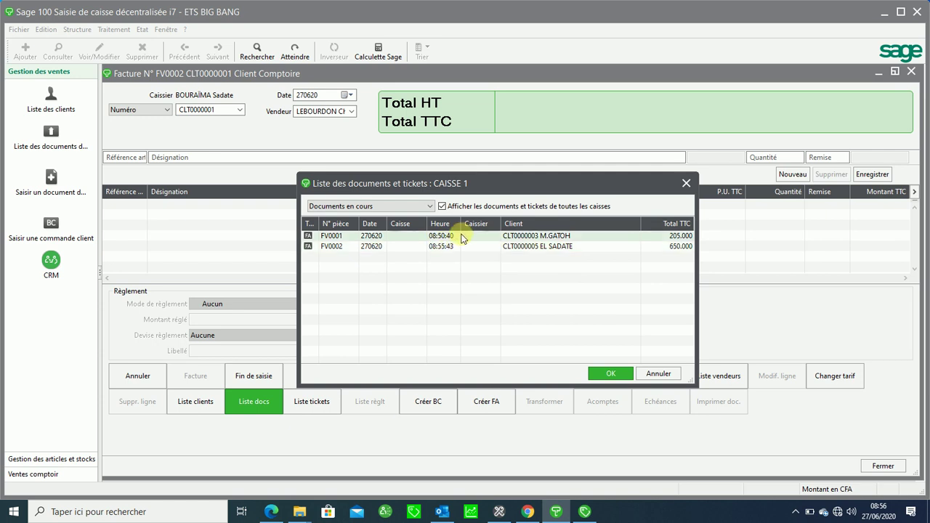
left_click(551, 248)
left_click(611, 373)
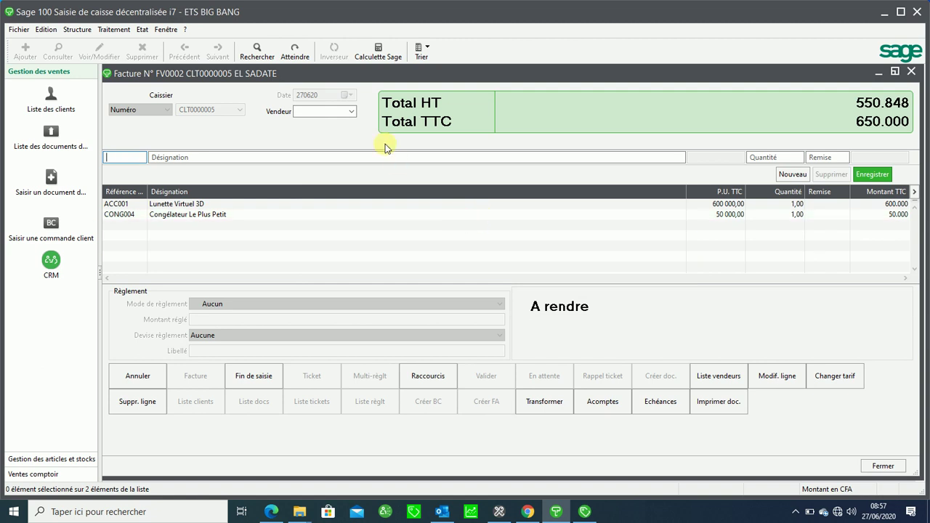
- Assign the seller to the invoice and end the line entry to start its settlement
left_click(352, 112)
left_click(347, 121)
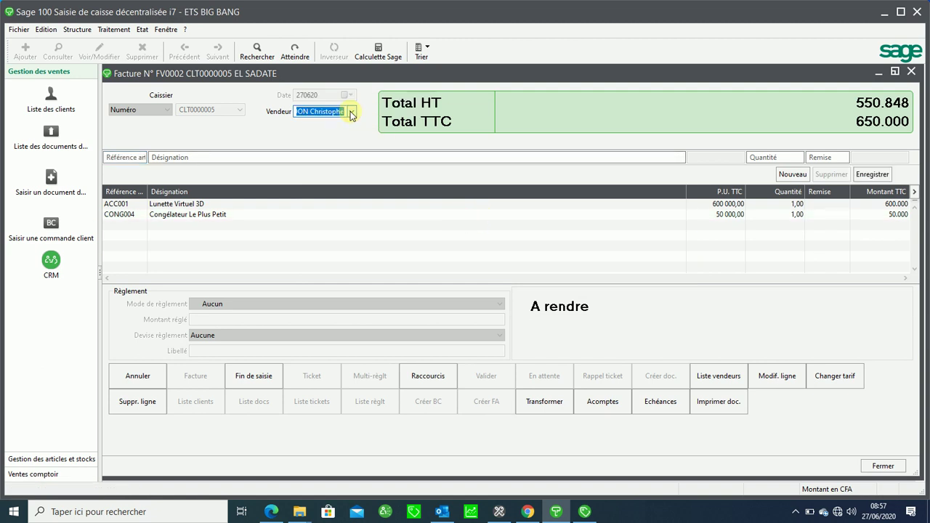
left_click(272, 386)
left_click(451, 294)
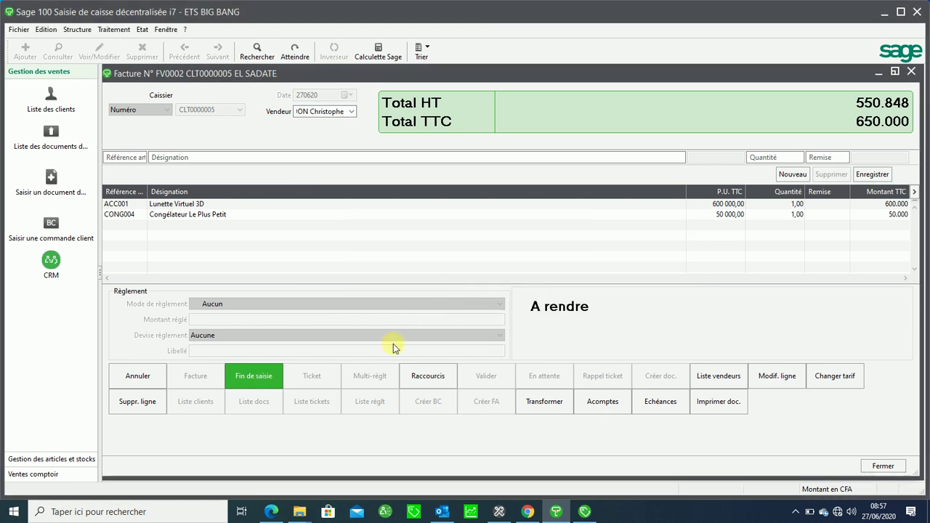
left_click(244, 376)
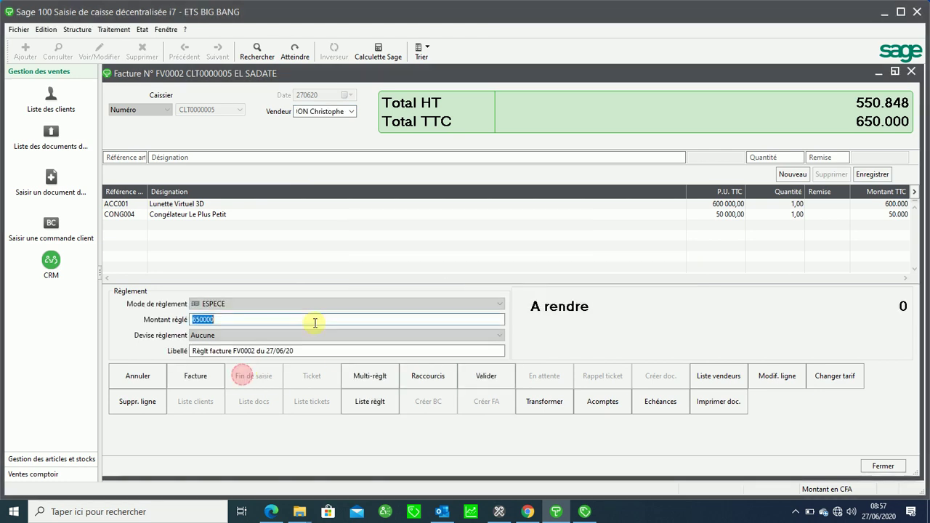
- Validate the ESPECE payment of 650000 and generate the invoice's print preview with the FACTURE BIG BANG template
left_click(217, 320)
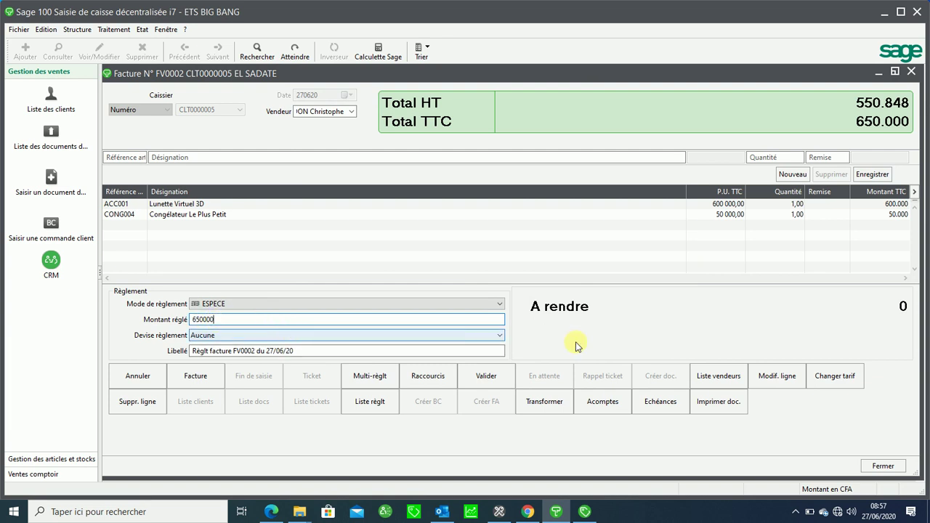
left_click(486, 376)
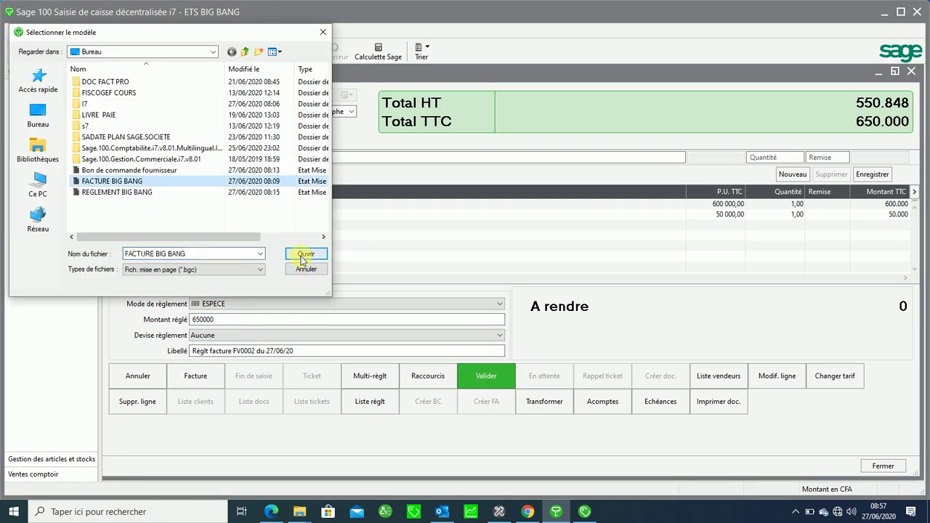
left_click(298, 254)
left_click(517, 353)
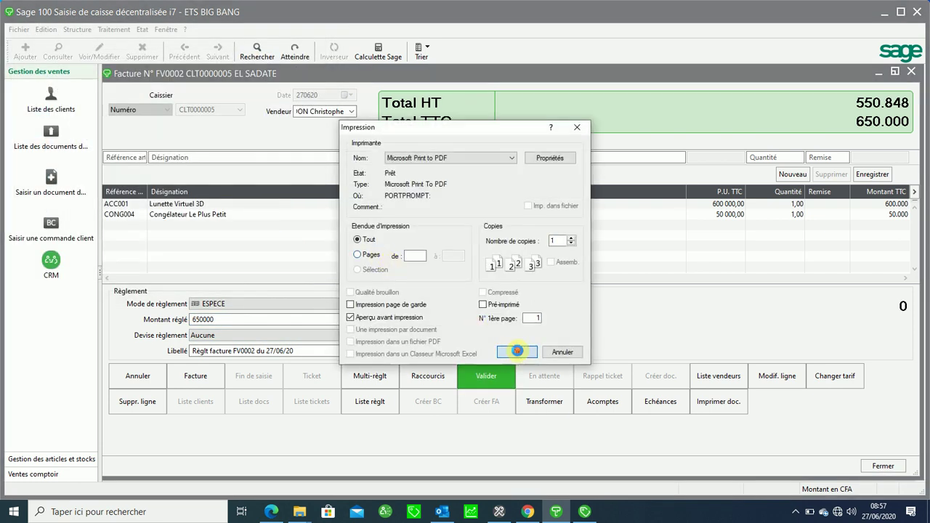
- Check the invoice preview at a larger size, close it and confirm the cashier's identification
left_click(388, 133)
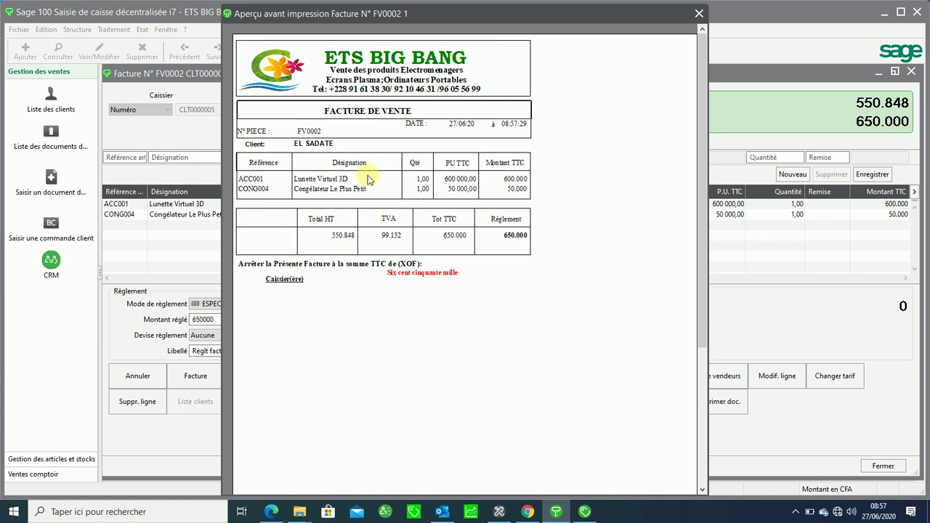
left_click(332, 165)
left_click(397, 165)
left_click(700, 14)
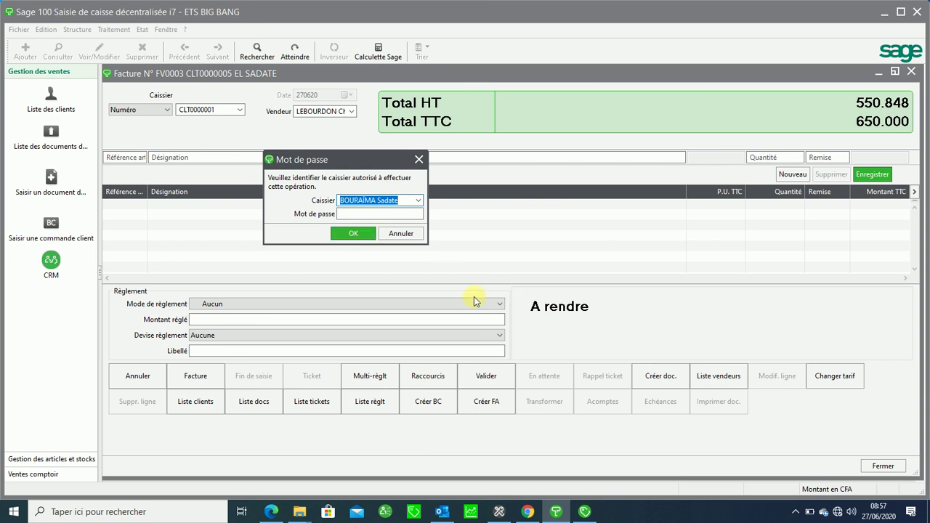
left_click(352, 233)
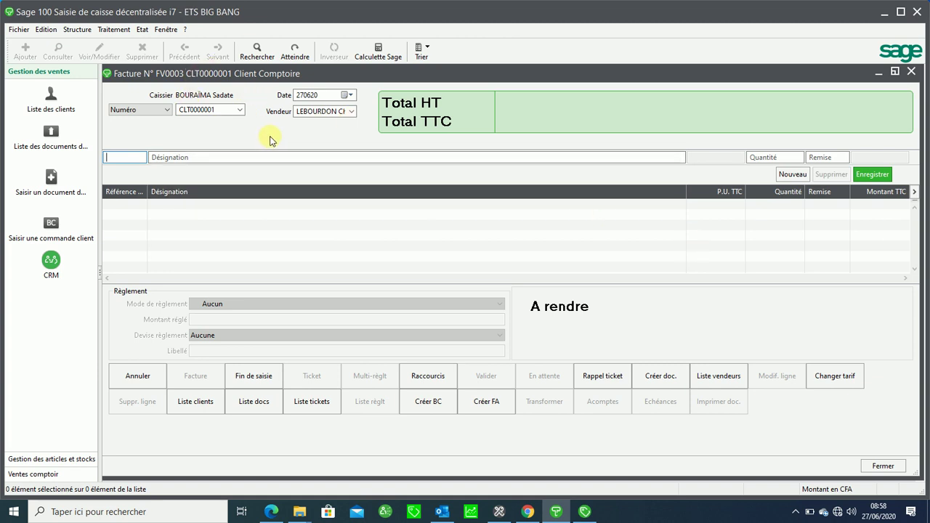
- Record a Sortie cash movement of 50000 on CAISSE 1 with the comment RETRAIT DE L'EXPLOITANT
left_click(114, 29)
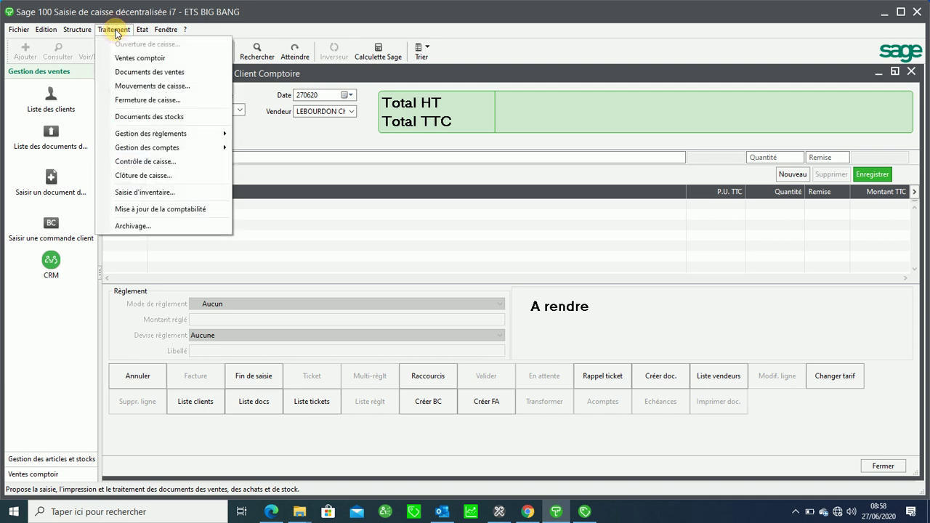
left_click(153, 86)
left_click(358, 232)
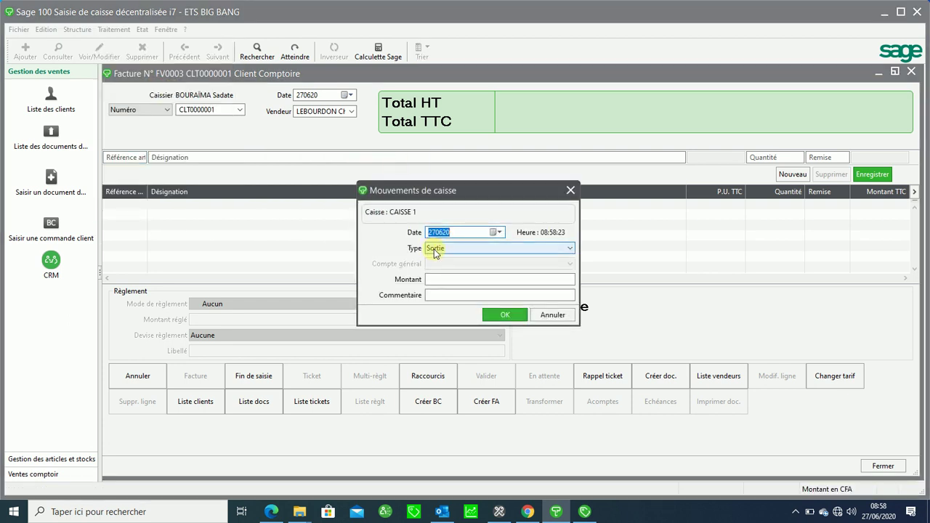
left_click(435, 250)
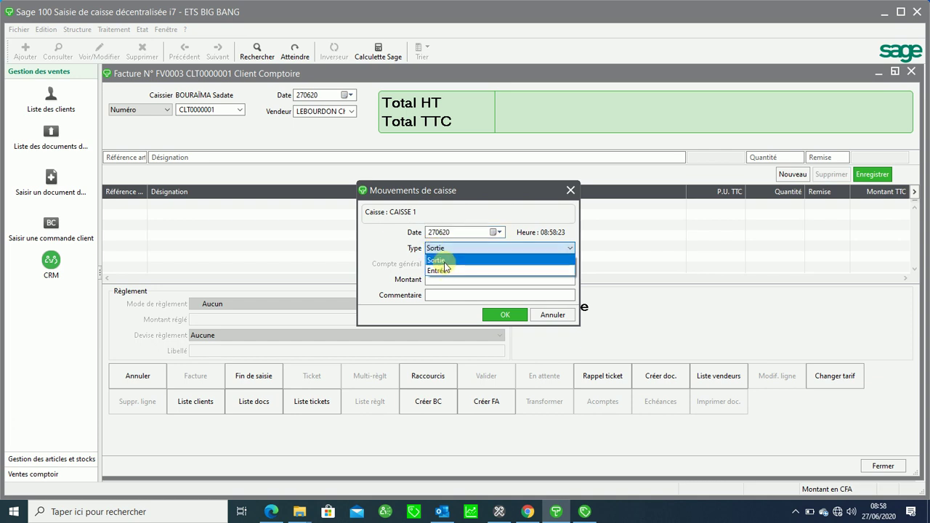
left_click(444, 261)
left_click(444, 279)
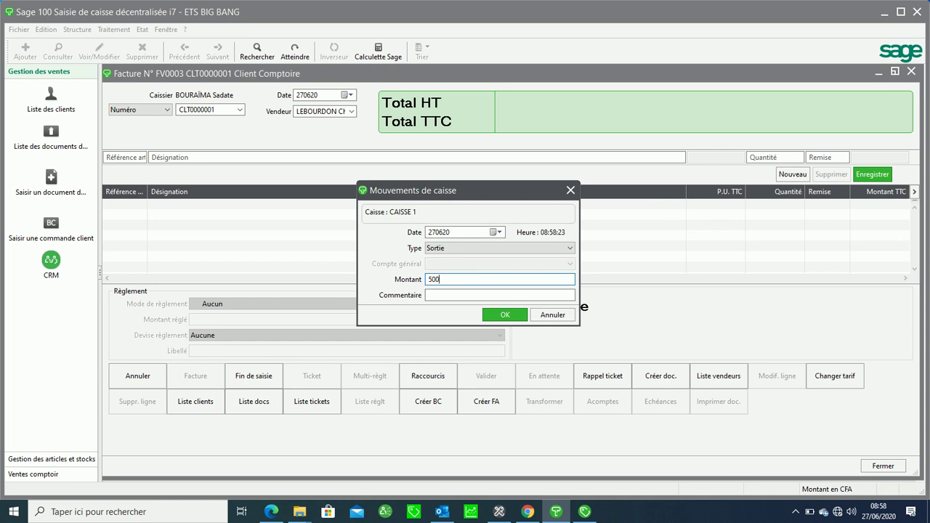
left_click(451, 295)
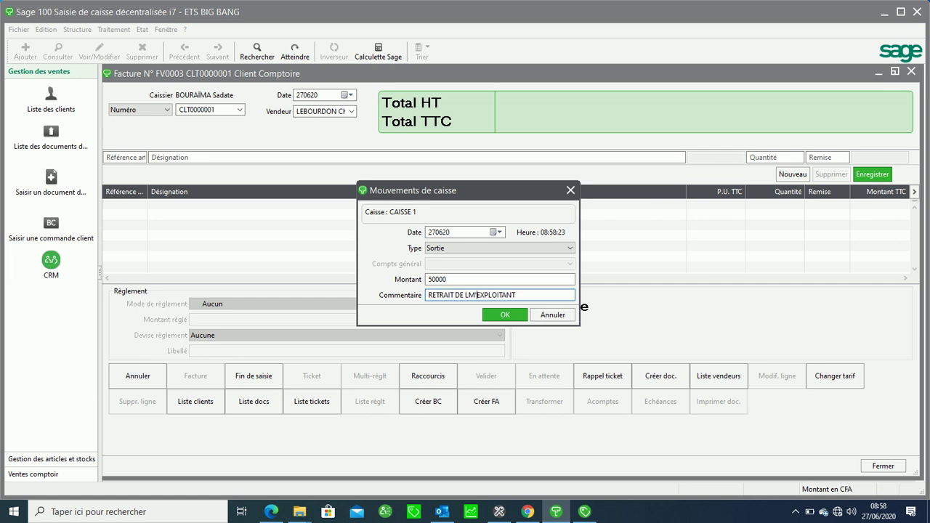
key("BackSpace")
left_click(495, 315)
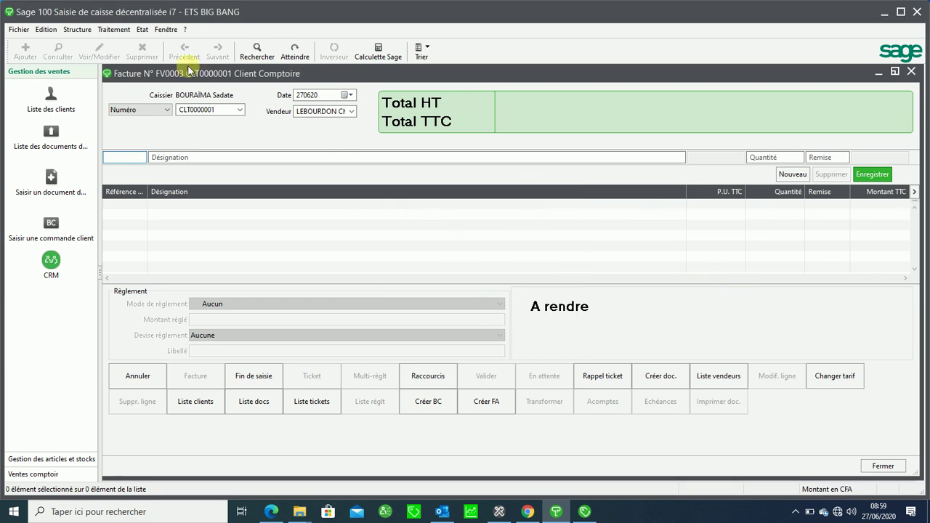
- Carry out the Fermeture de caisse for CAISSE 1 without resetting the register value to zero
left_click(112, 30)
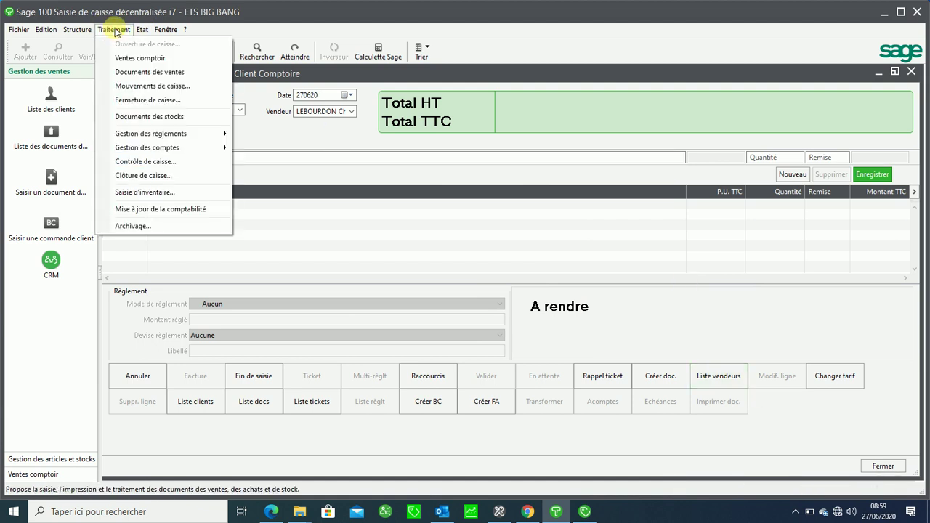
left_click(161, 100)
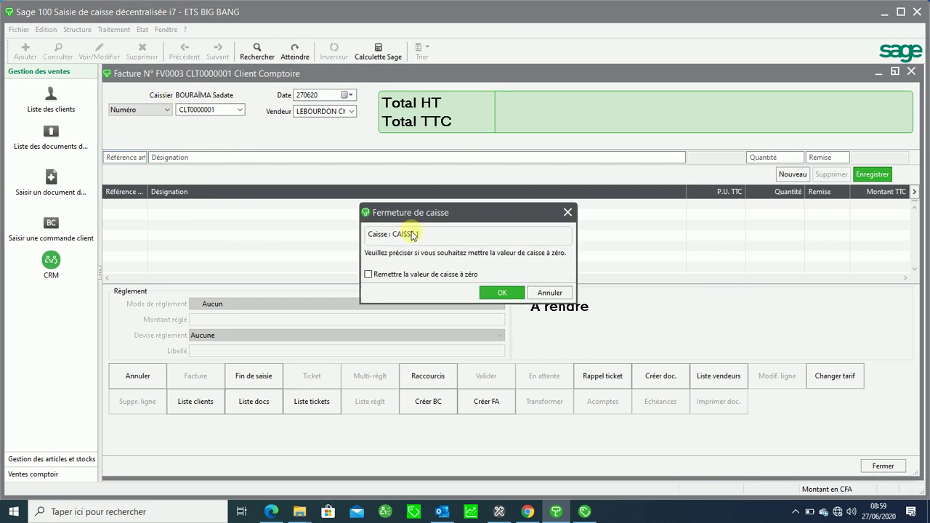
left_click(512, 293)
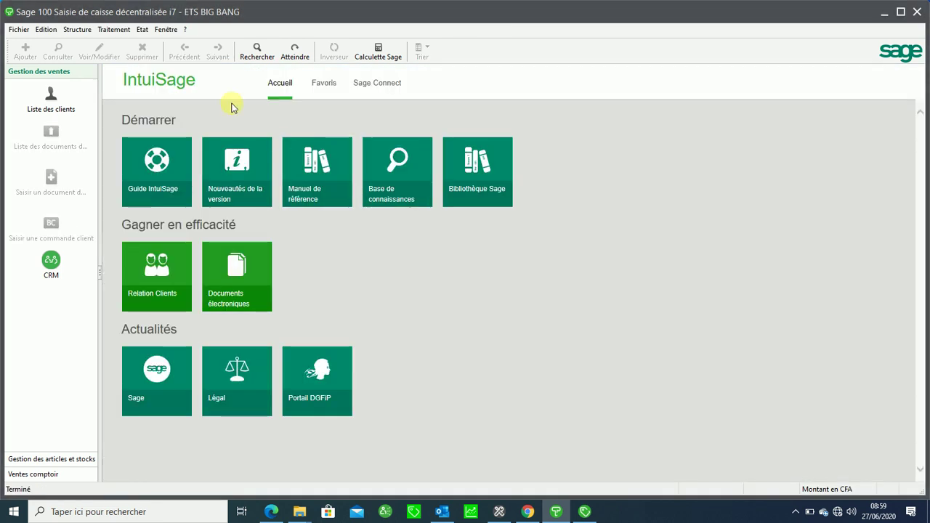
- Run the Clôture de caisse from CAISSE 1 to CAISSE 1 with X de caisse printing enabled, and preview the report
left_click(121, 30)
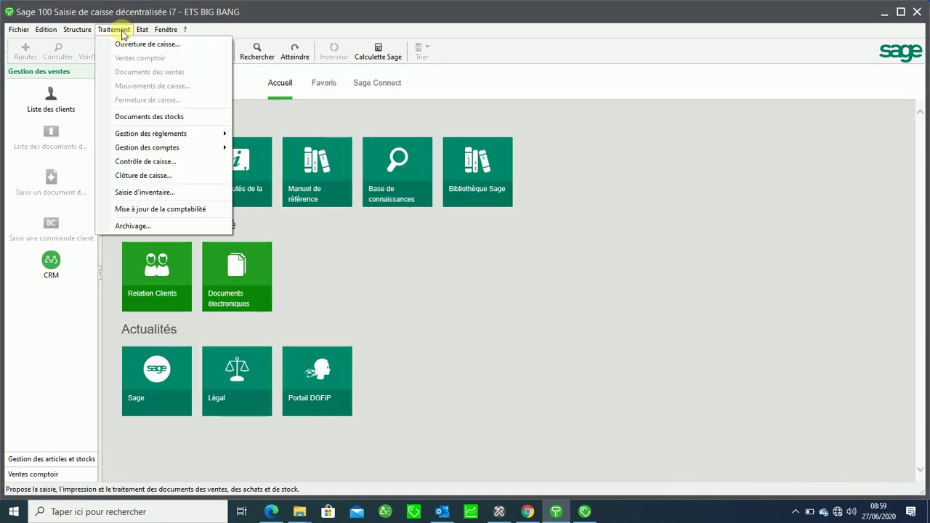
mouse_move(158, 138)
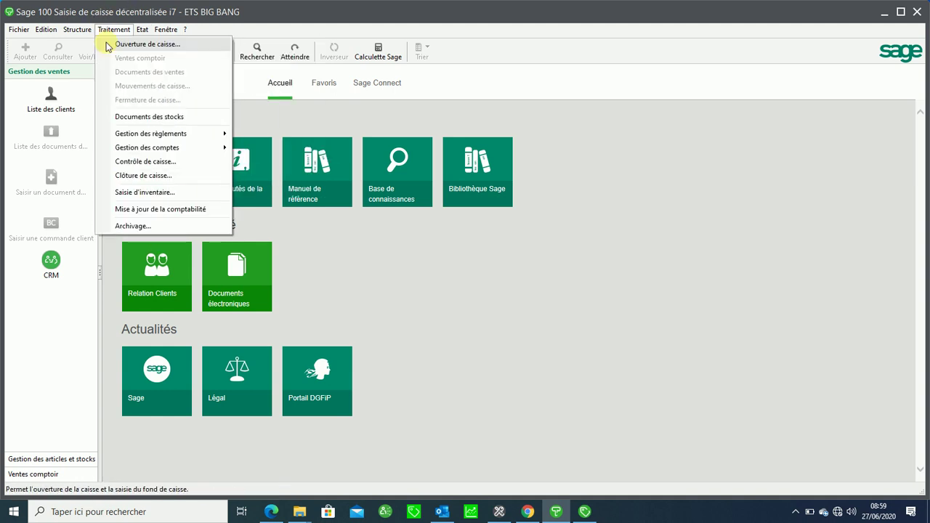
left_click(142, 177)
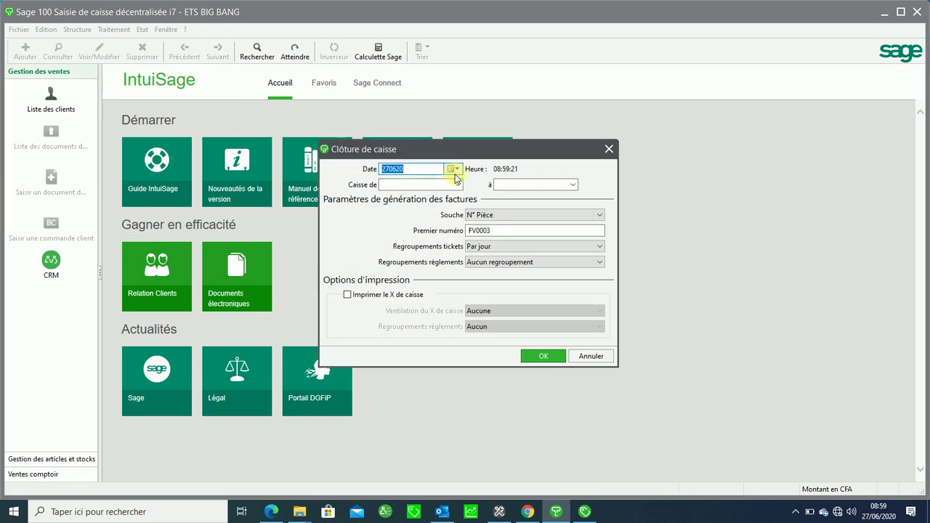
left_click(458, 185)
left_click(458, 185)
left_click(571, 185)
left_click(565, 184)
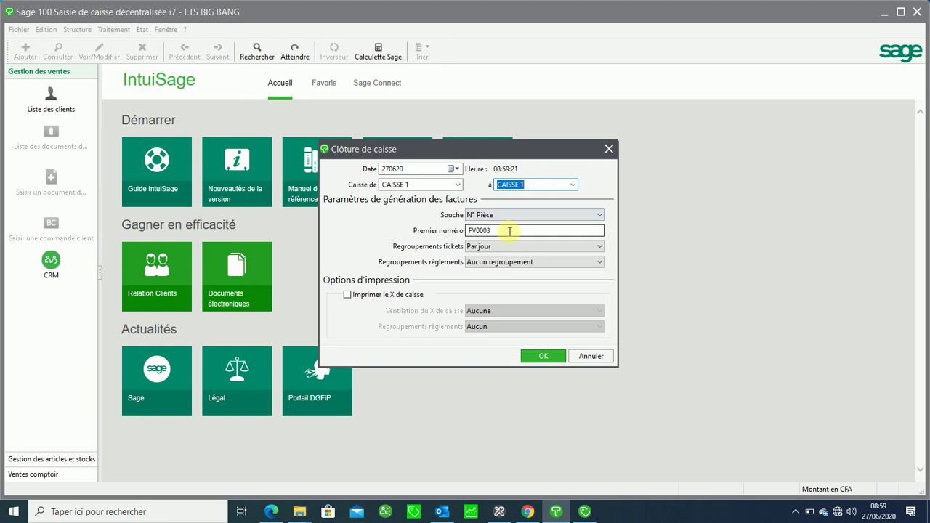
left_click(348, 295)
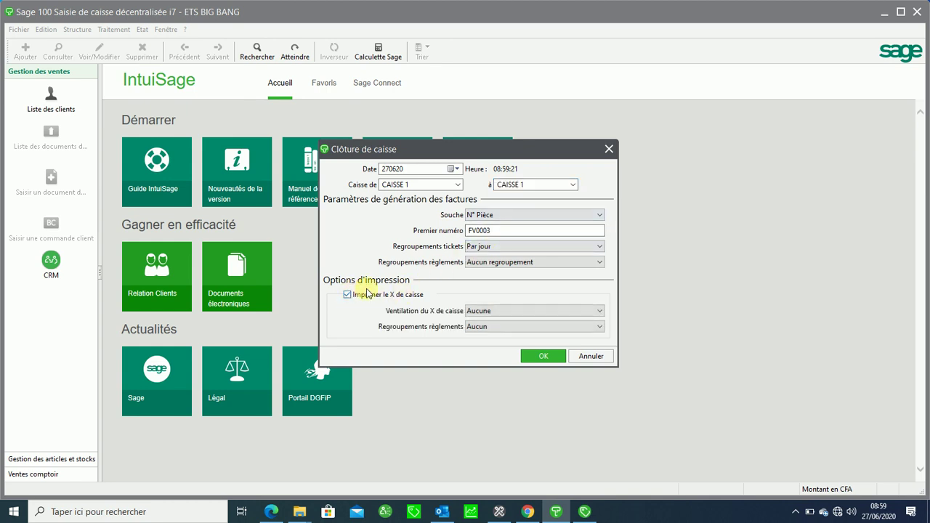
left_click(537, 356)
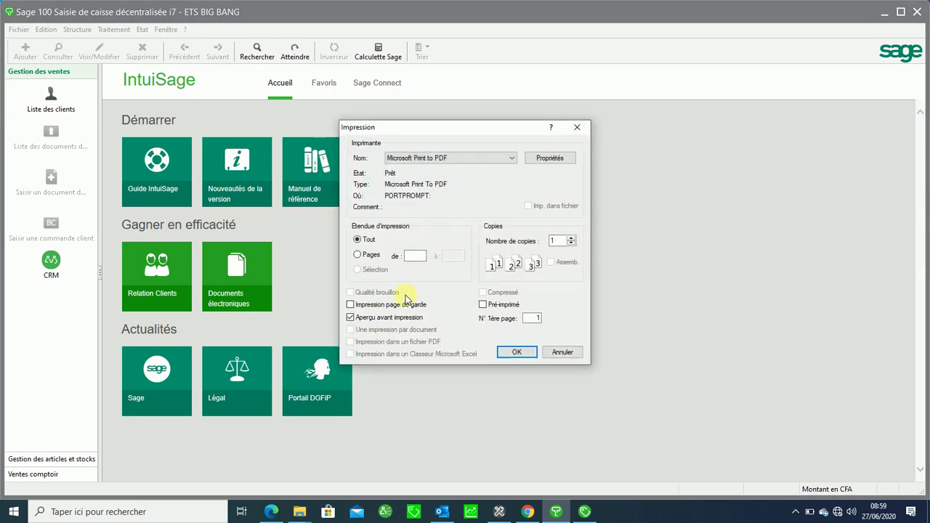
left_click(516, 352)
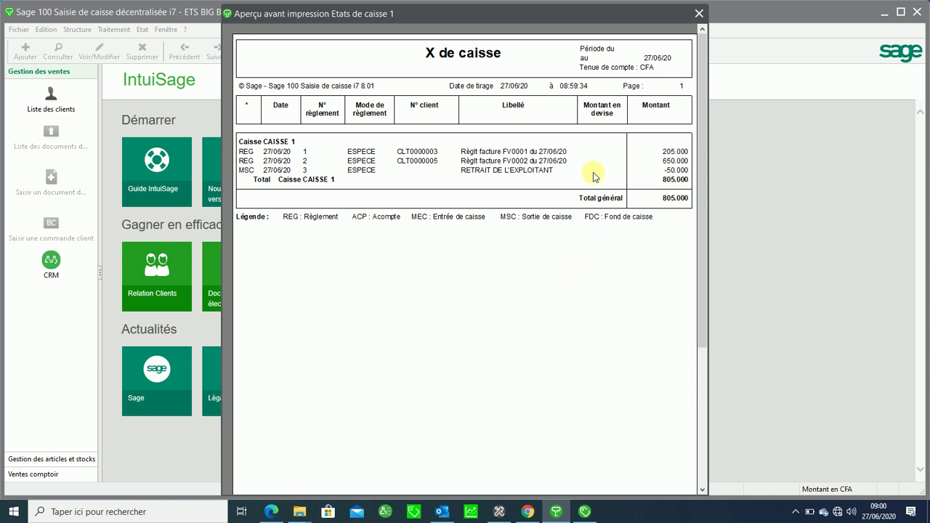
- Examine the settlements, the cash withdrawal and the totals in the X de caisse preview
scroll(572, 211, "down", 5)
scroll(572, 212, "up", 5)
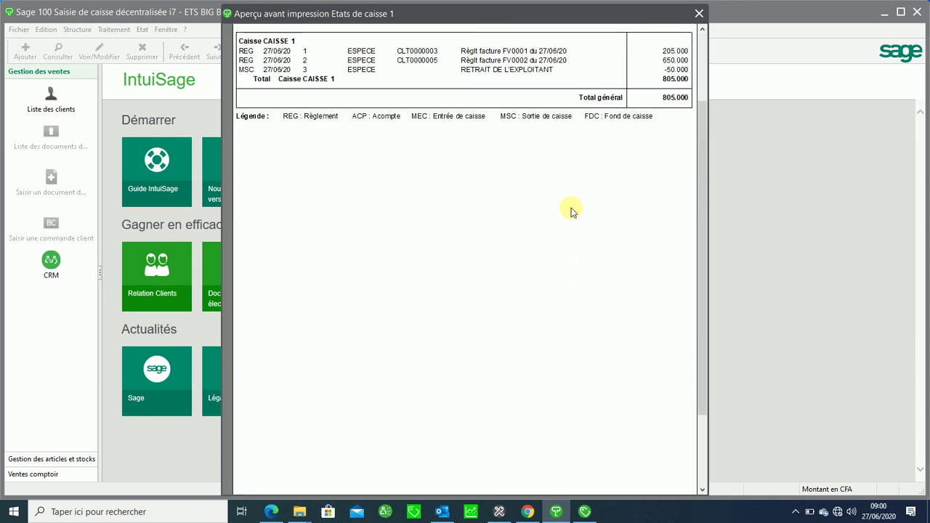
left_click(590, 147)
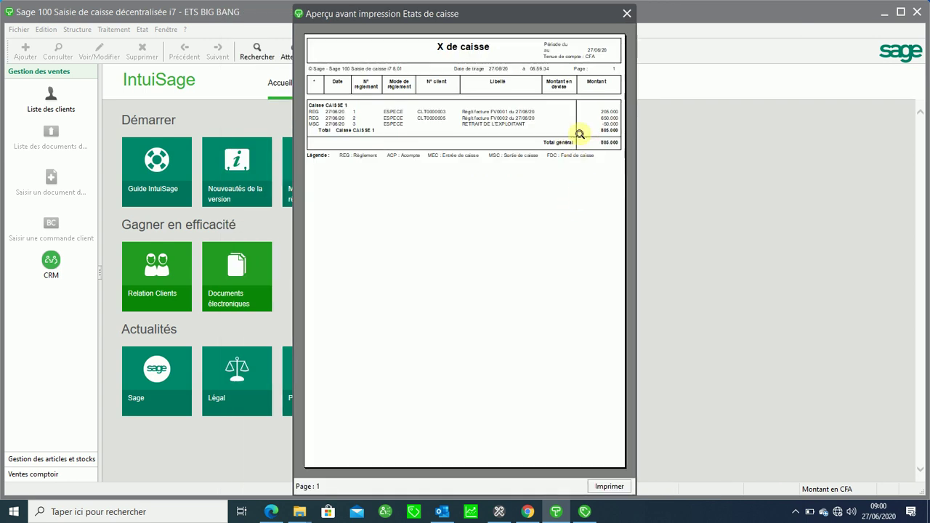
left_click(595, 167)
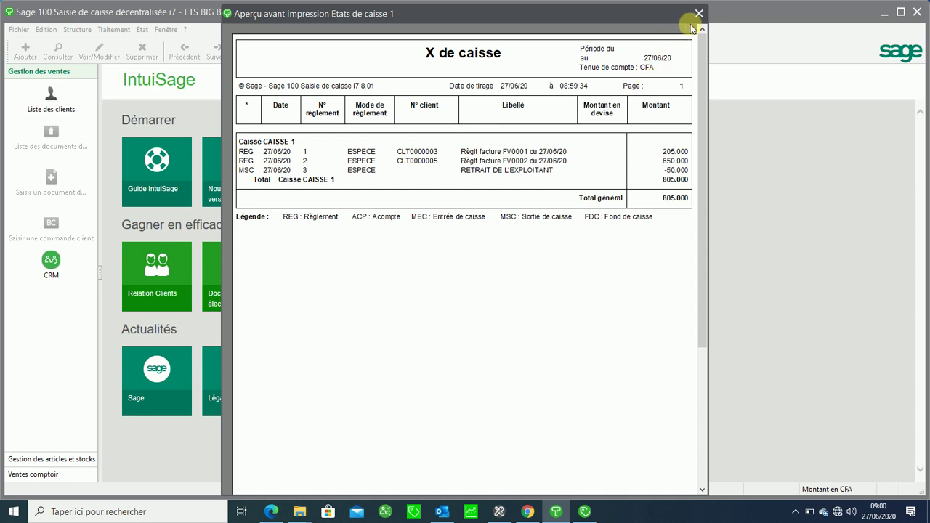
- Switch to Sage 100 Gestion commerciale and open the criteria for the Tableau de bord report
left_click(585, 511)
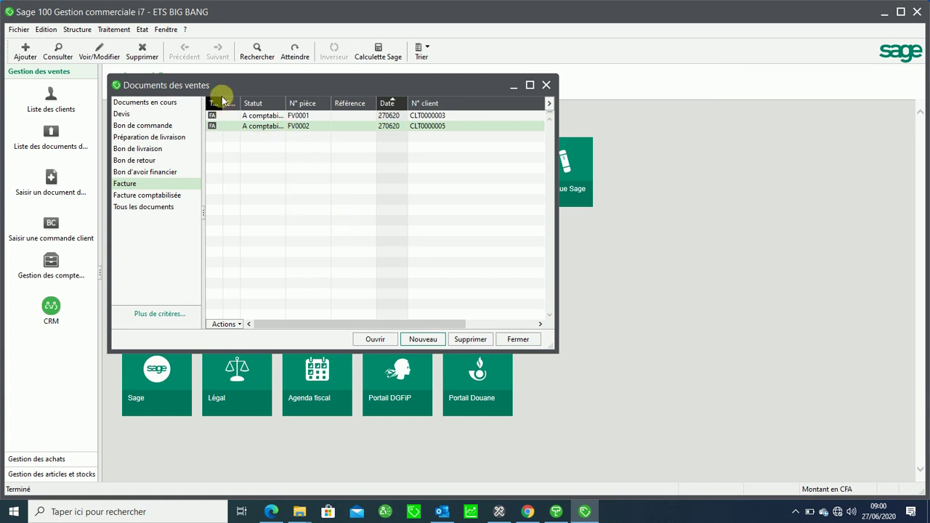
left_click(140, 30)
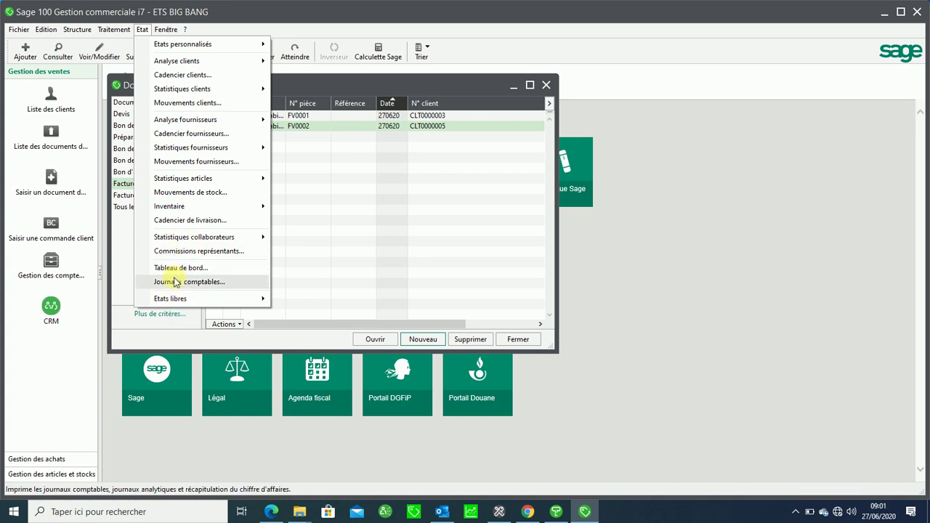
left_click(176, 268)
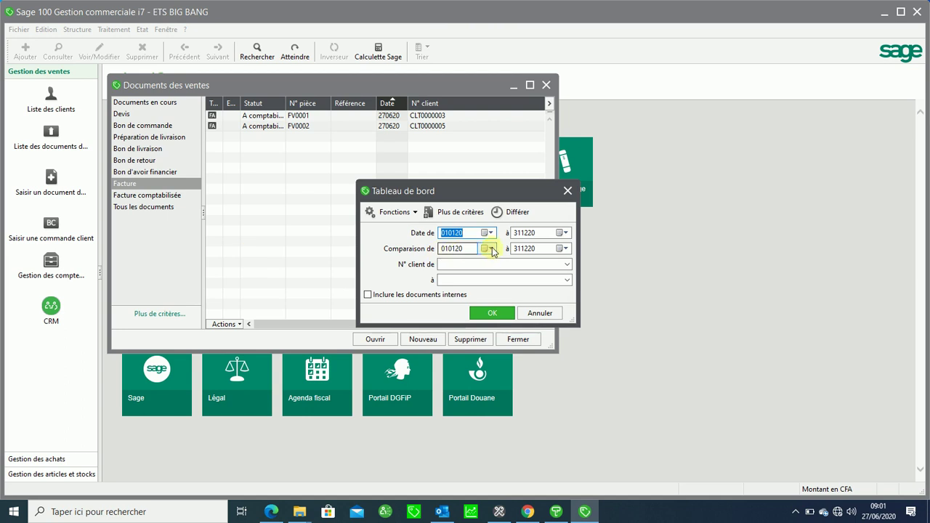
- Set both the report period and the comparison period to run from 270620 to 270620
left_click(491, 232)
left_click(499, 325)
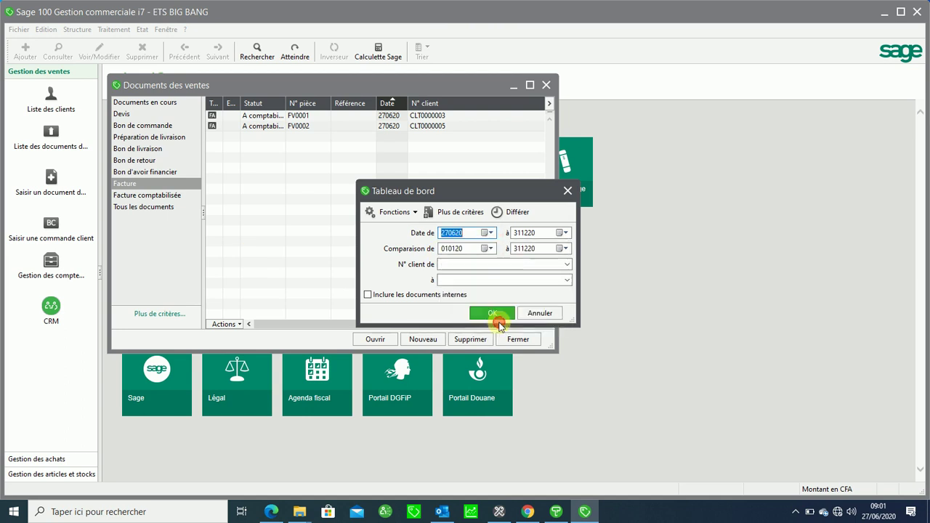
left_click(563, 233)
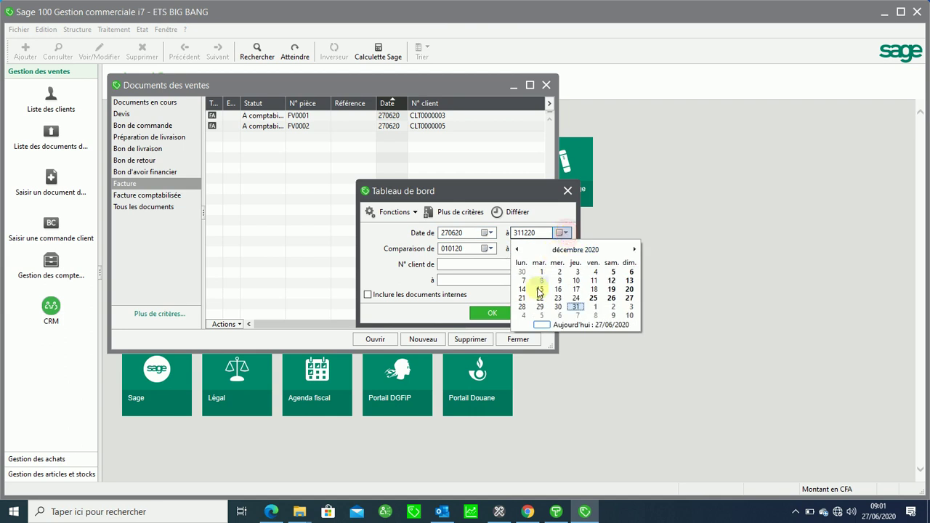
left_click(552, 326)
left_click(491, 249)
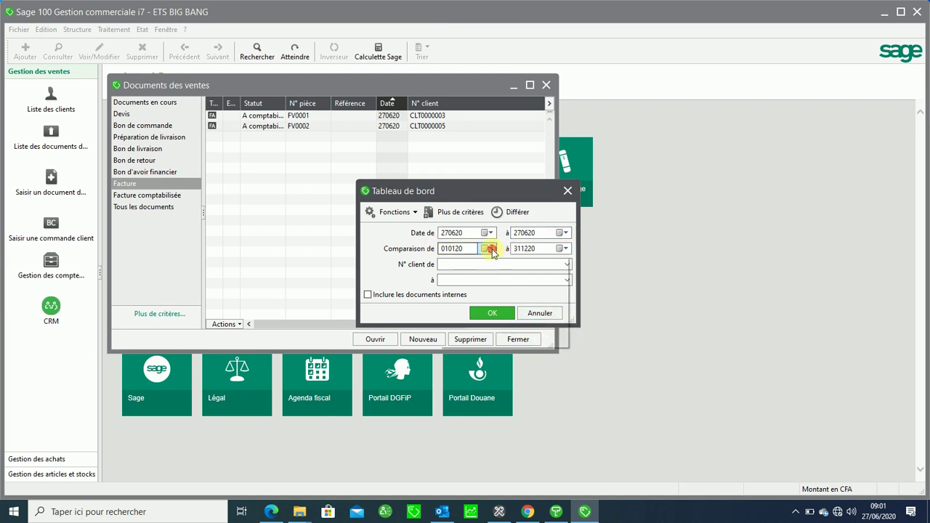
left_click(499, 341)
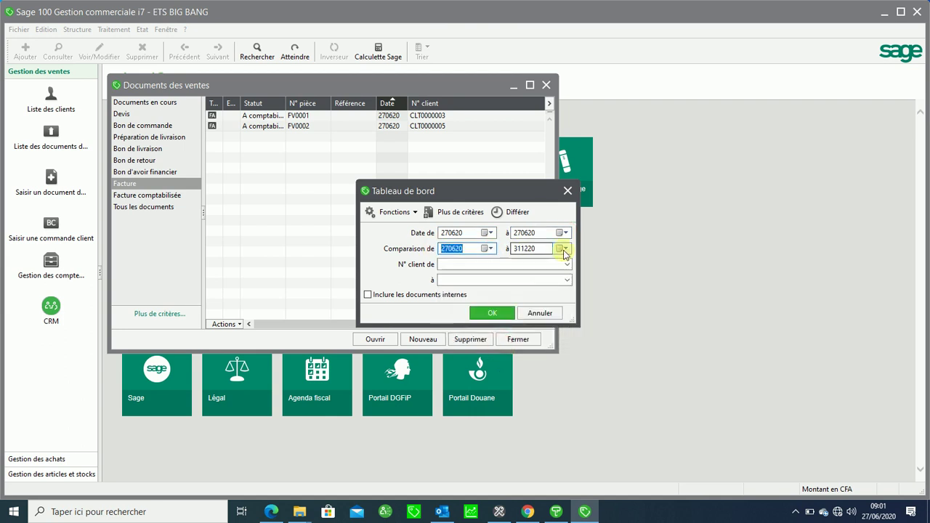
left_click(564, 248)
left_click(545, 341)
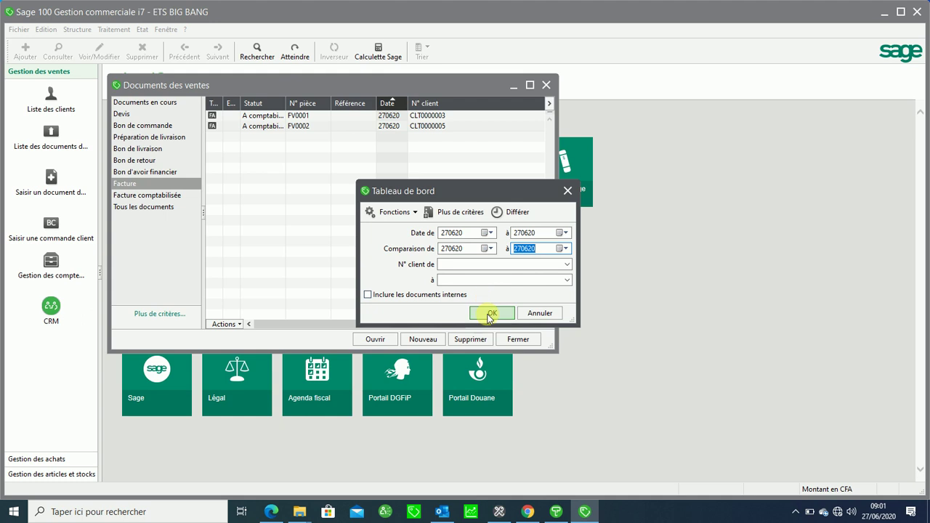
- Generate the Tableau de bord as a print preview and enlarge it for reading
left_click(485, 314)
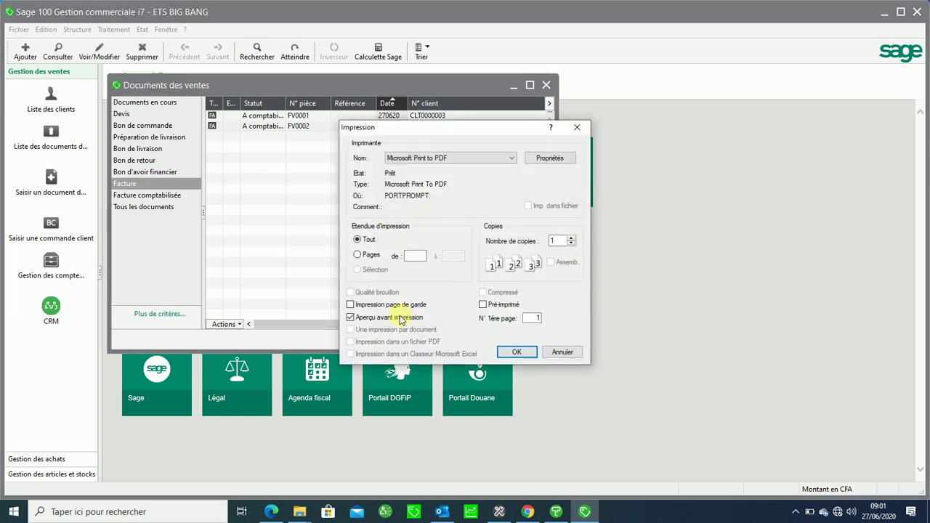
left_click(514, 353)
left_click(439, 204)
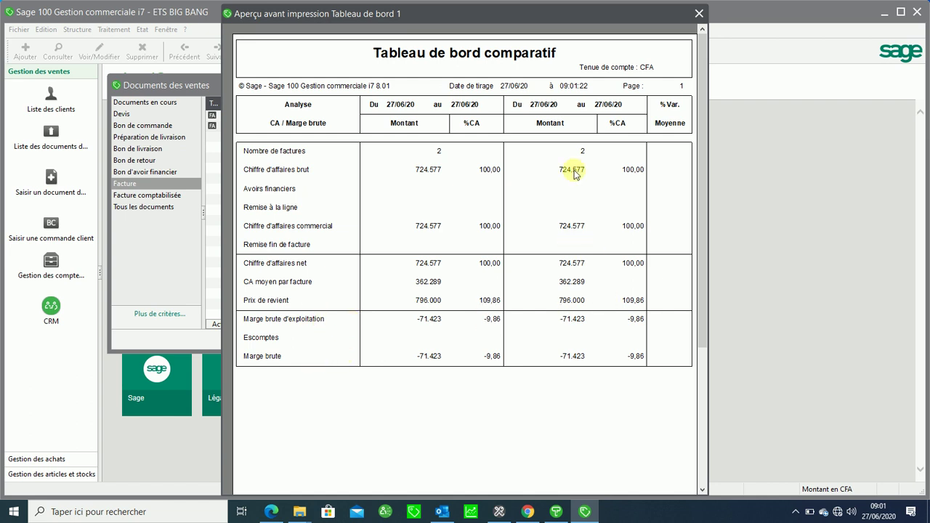
- Close the Tableau de bord preview and open the criteria for the customer statistics report by article
left_click(625, 12)
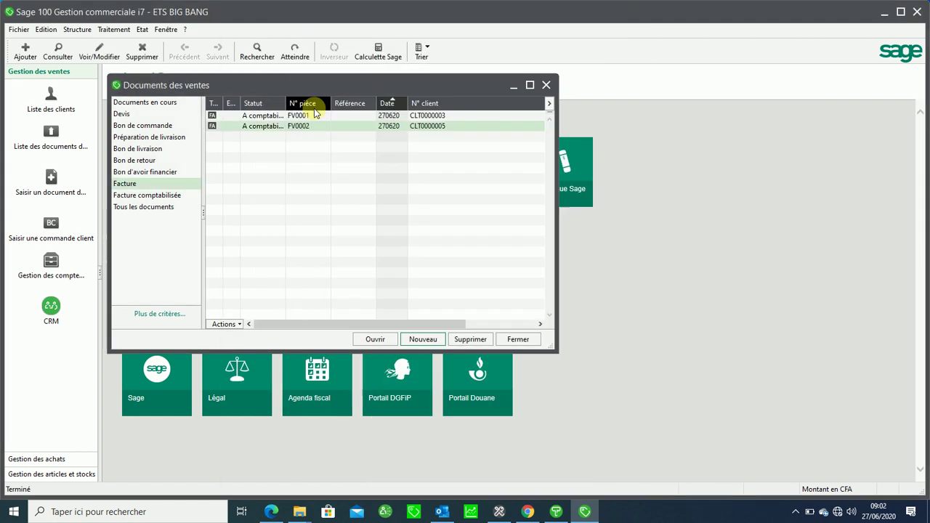
left_click(142, 29)
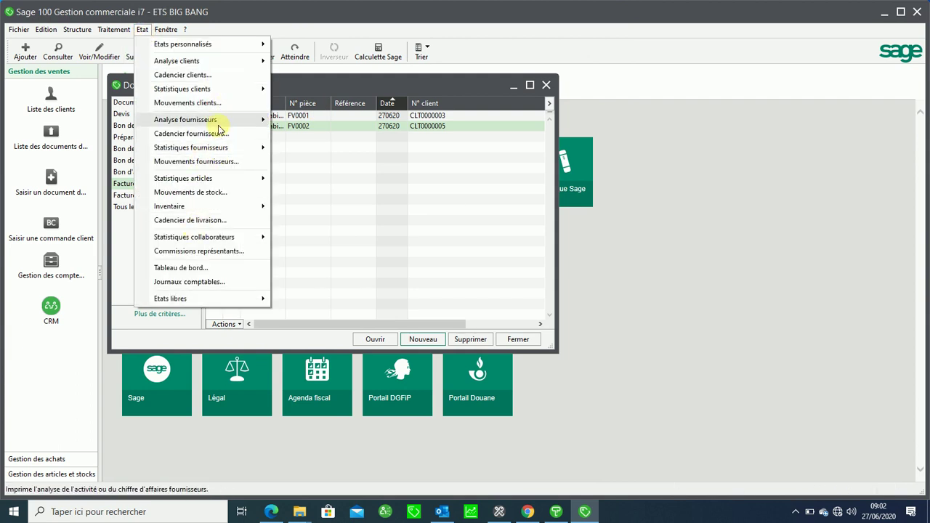
mouse_move(225, 90)
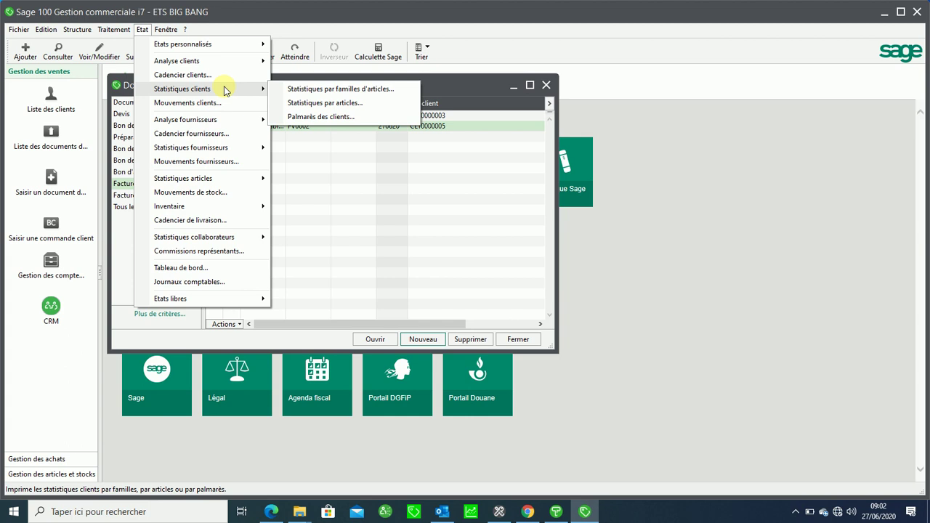
left_click(326, 103)
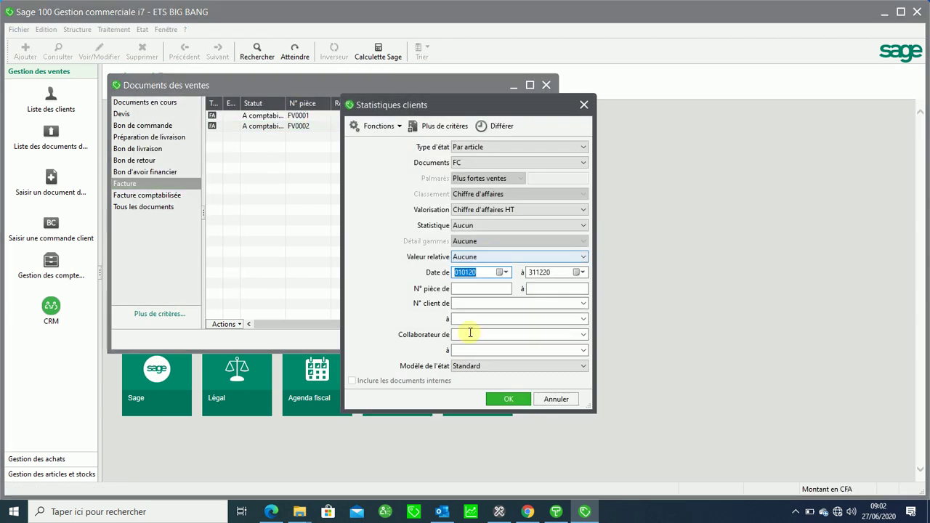
- Set the customer statistics start and end dates to today, 27/06/2020, and generate the report as a print preview
left_click(506, 272)
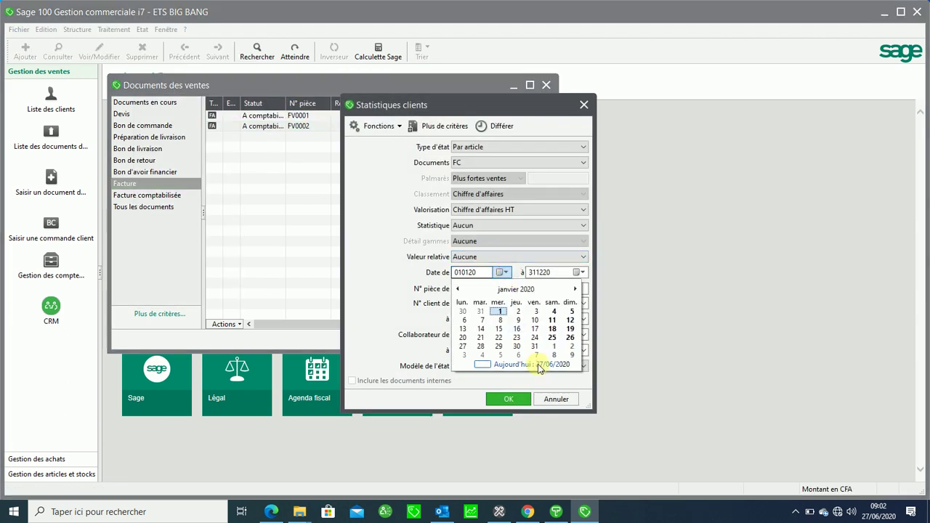
left_click(536, 362)
left_click(582, 272)
left_click(580, 363)
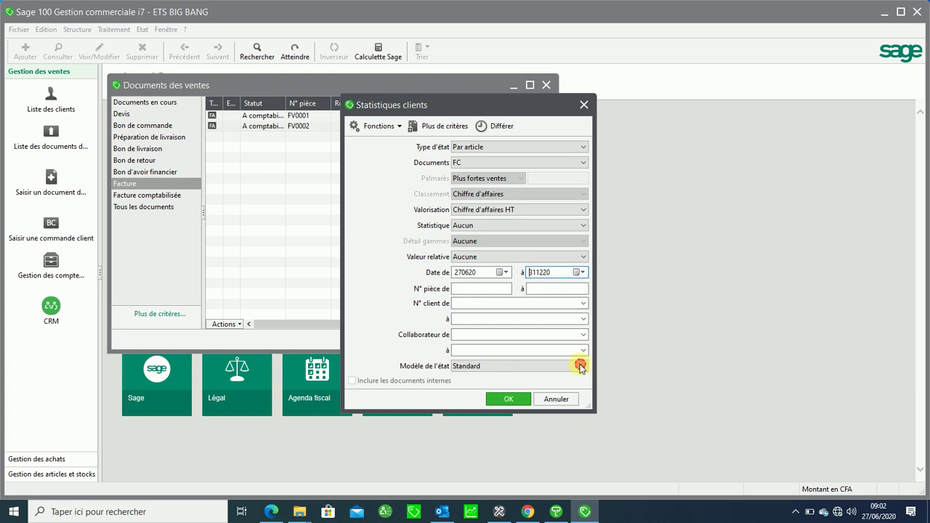
left_click(509, 399)
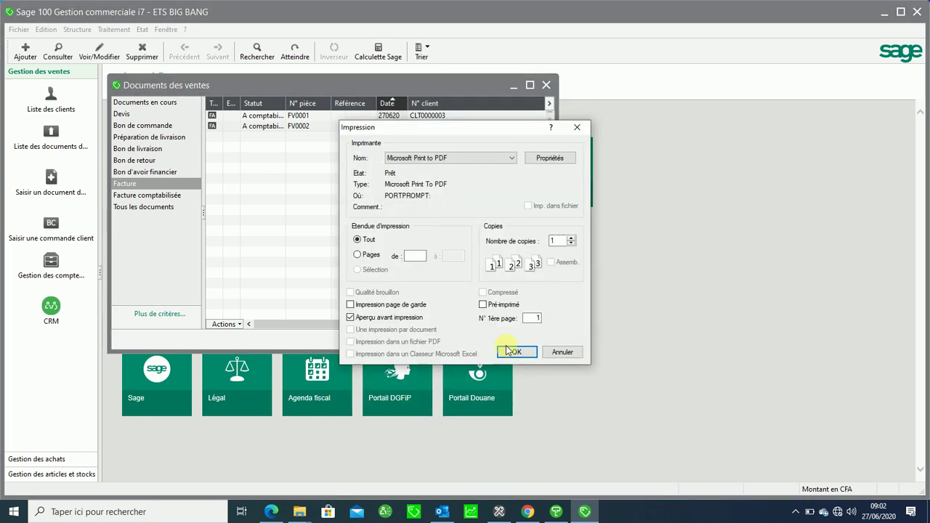
left_click(509, 352)
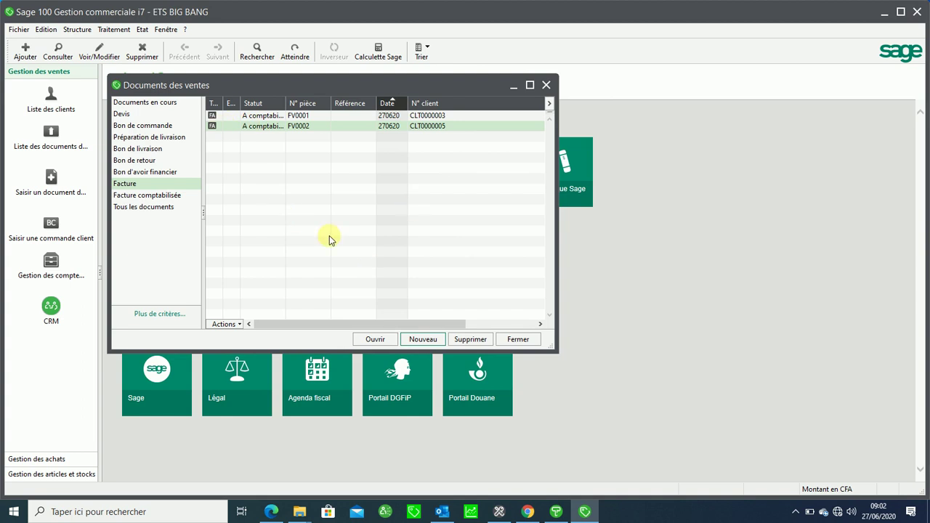
- Close the Documents des ventes list, switch to Sage 100 Saisie de caisse and close the X de caisse preview
left_click(518, 339)
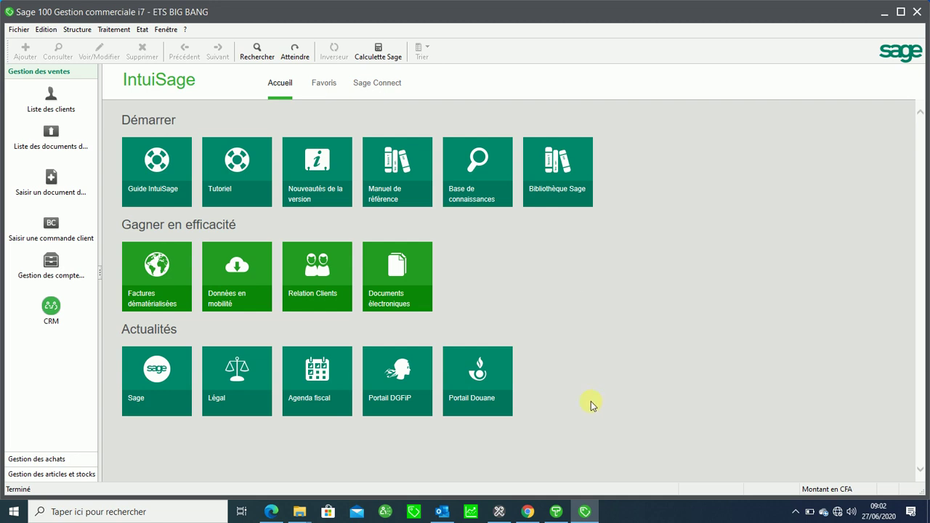
left_click(556, 511)
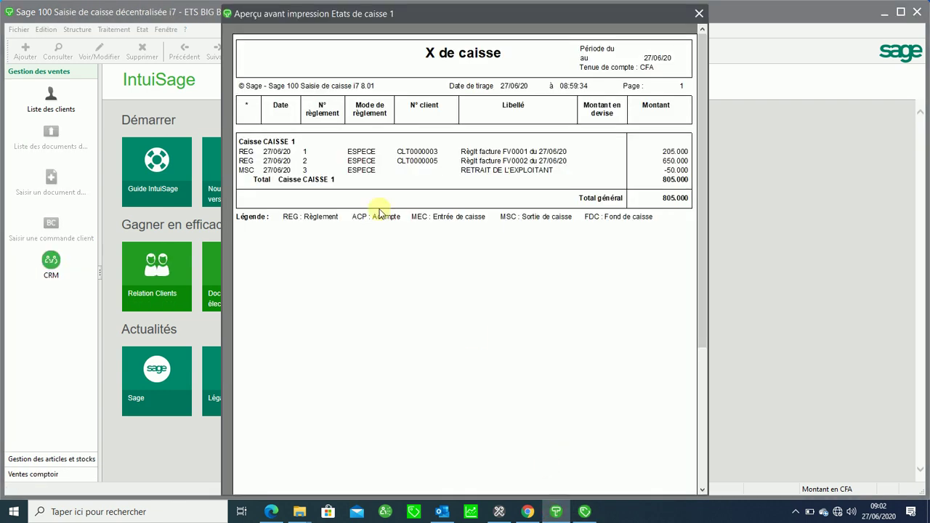
left_click(700, 13)
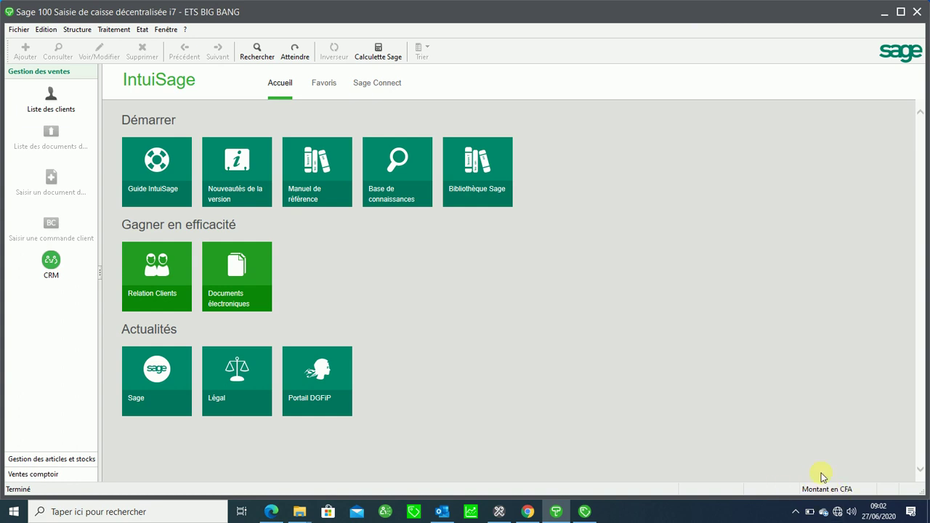
left_click(795, 511)
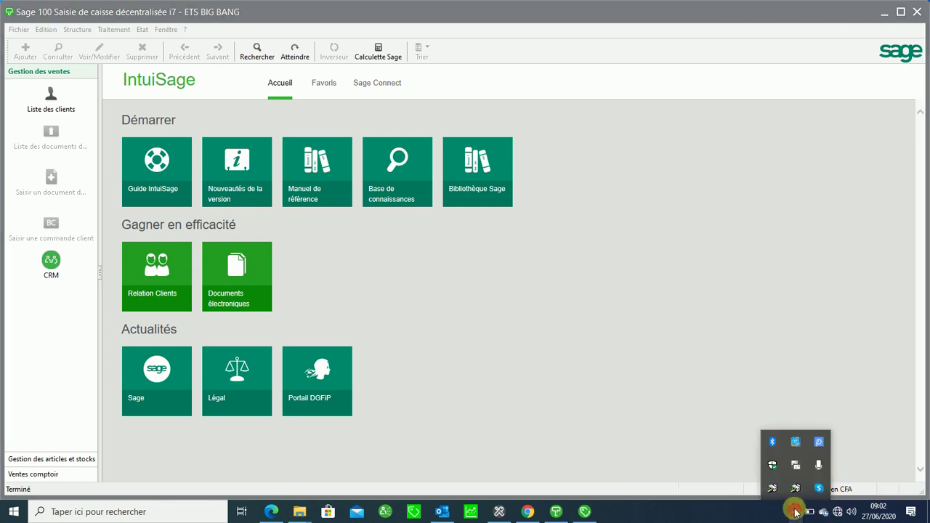
right_click(813, 450)
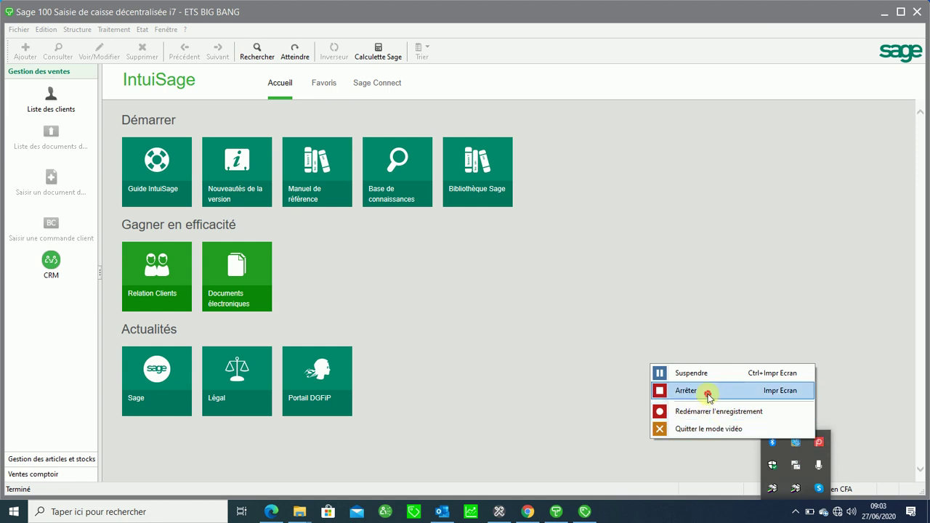